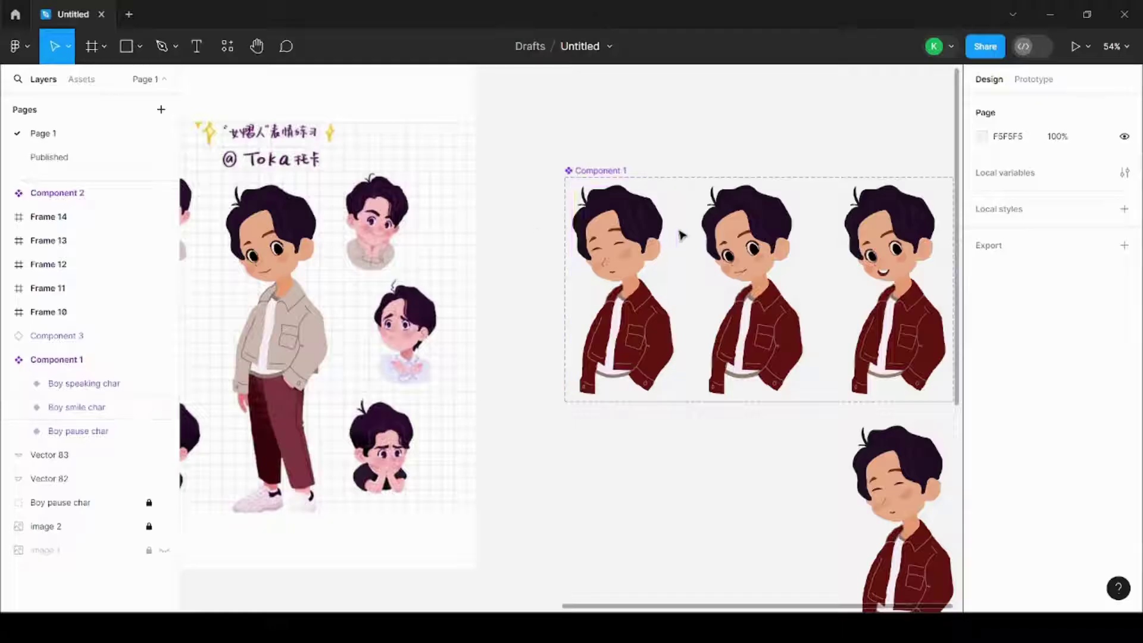
Switch the Component 3 instance below the set to the Boy speaking char variant
scroll(680, 235, down, 2)
scroll(680, 235, up, 4)
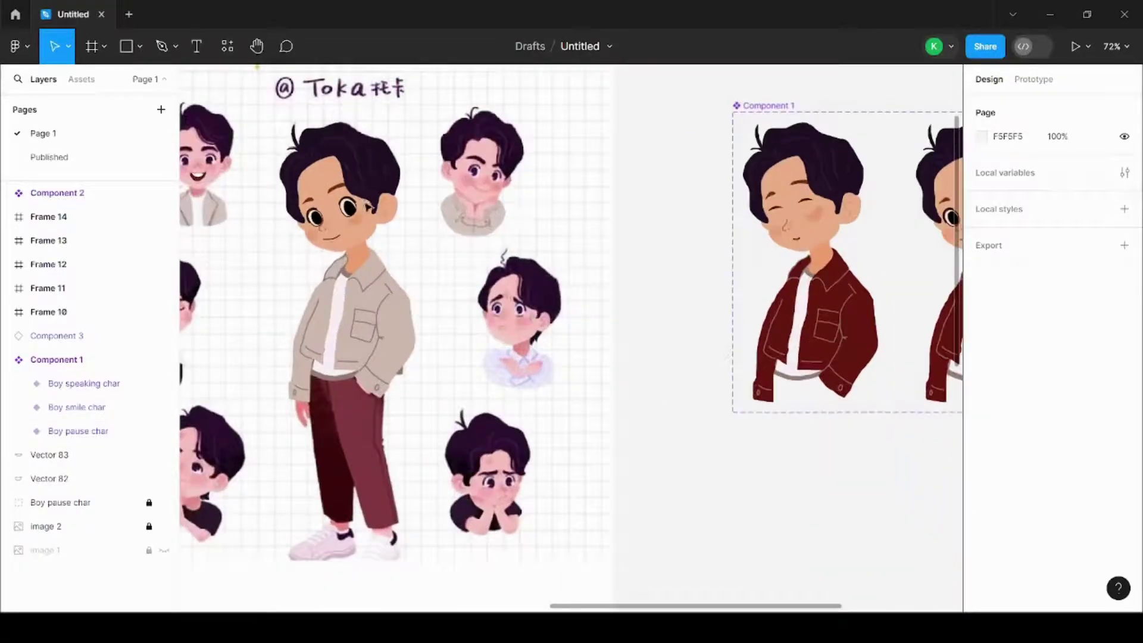
scroll(484, 326, down, 2)
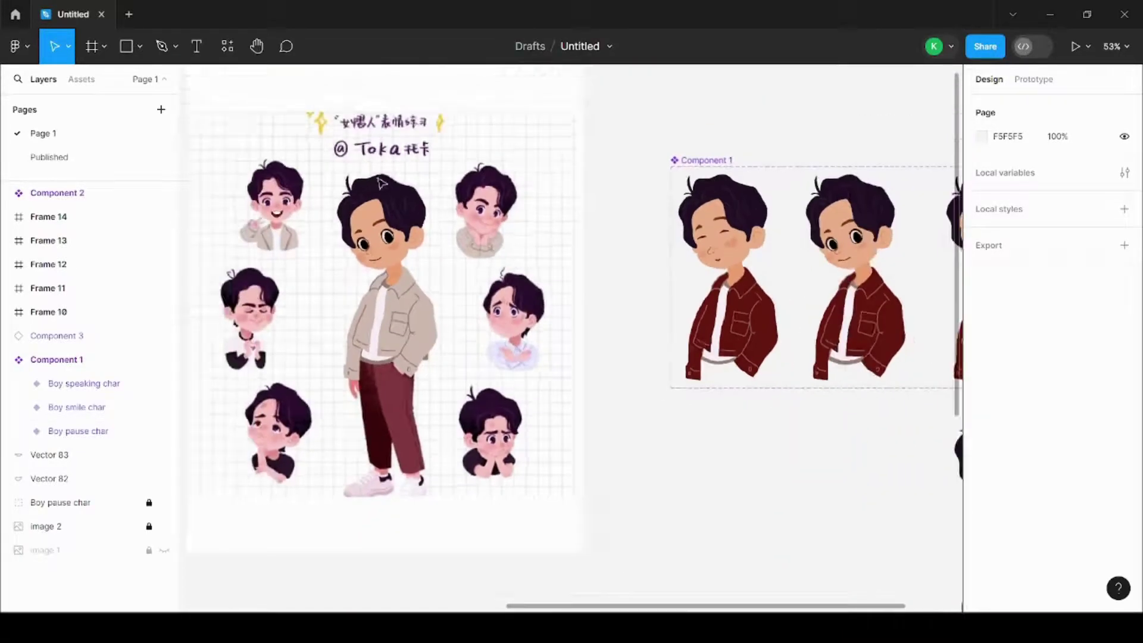
scroll(269, 317, up, 3)
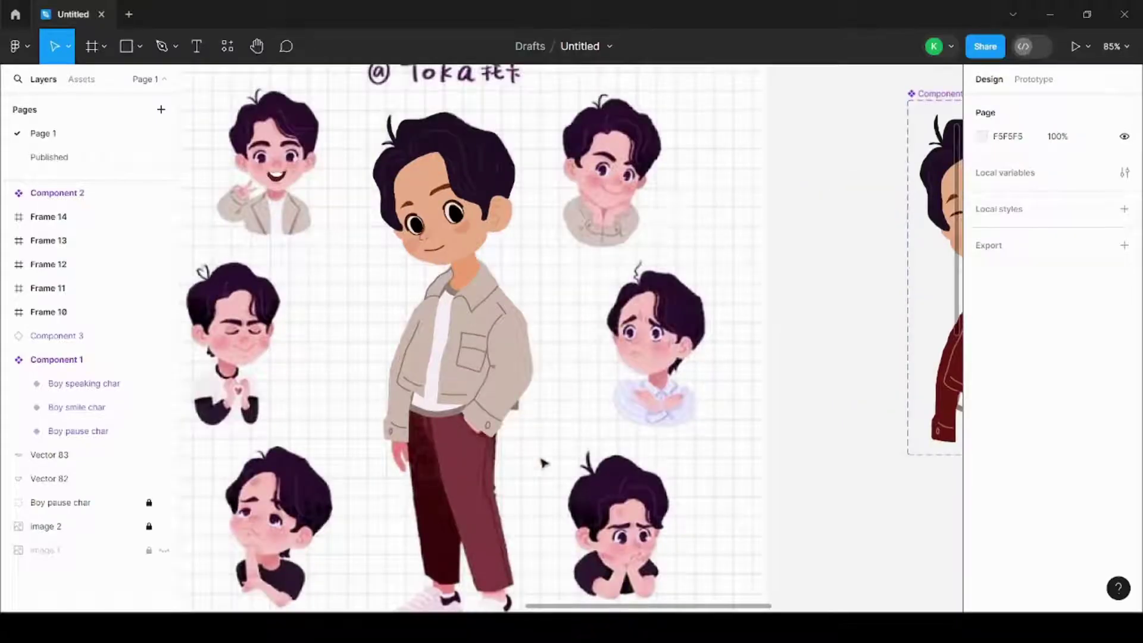
scroll(286, 326, down, 1)
scroll(290, 326, down, 2)
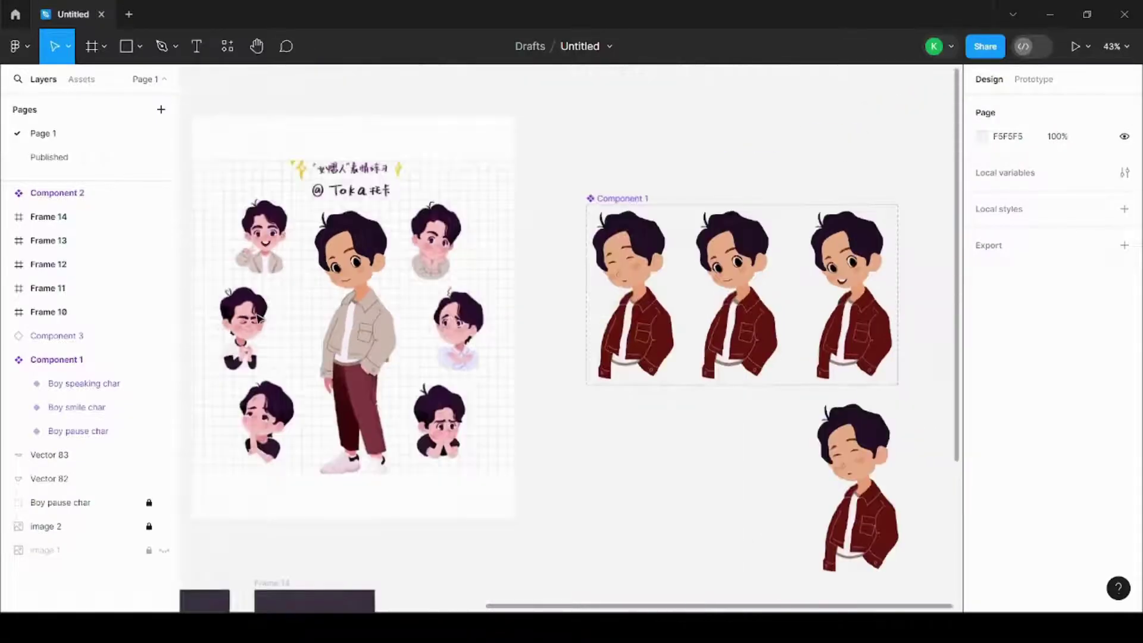
scroll(635, 303, up, 4)
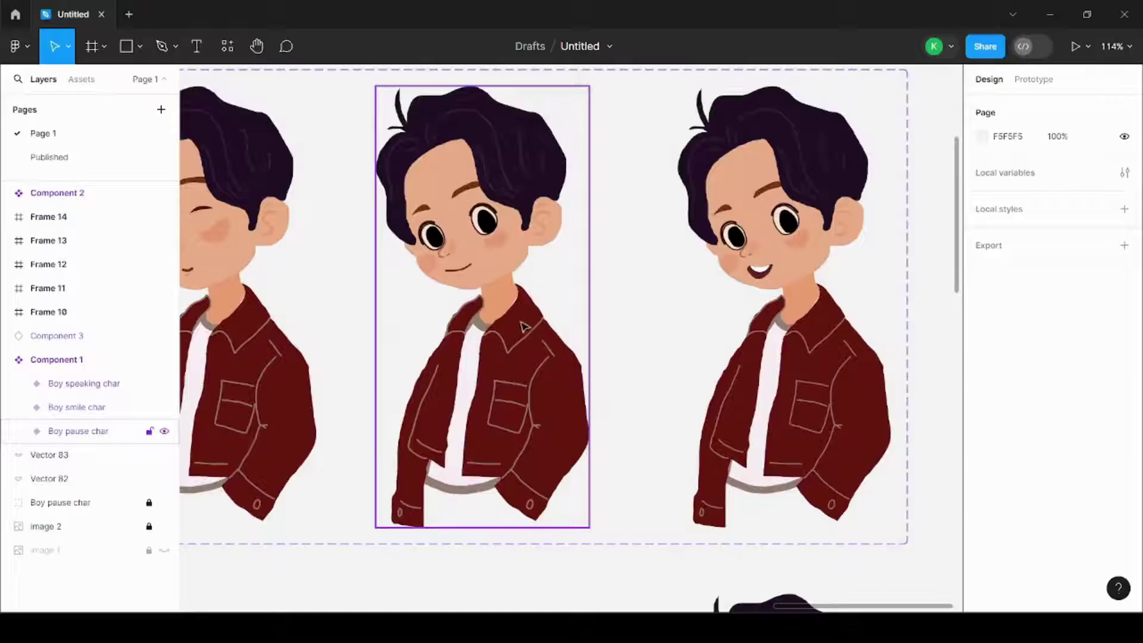
scroll(497, 247, up, 6)
scroll(527, 257, down, 10)
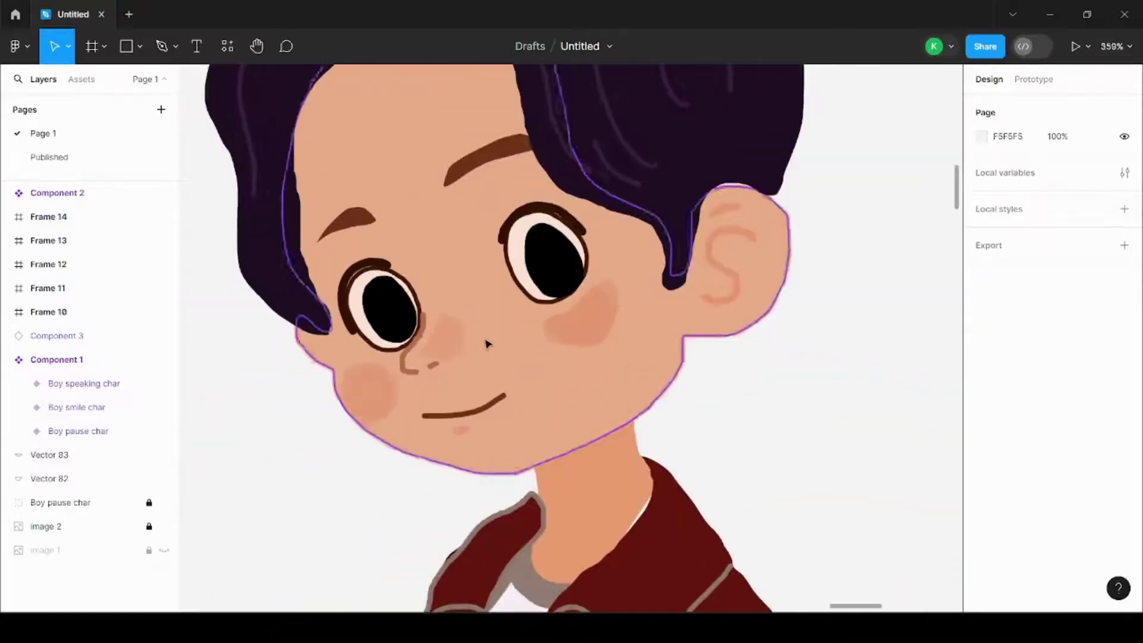
scroll(663, 329, up, 3)
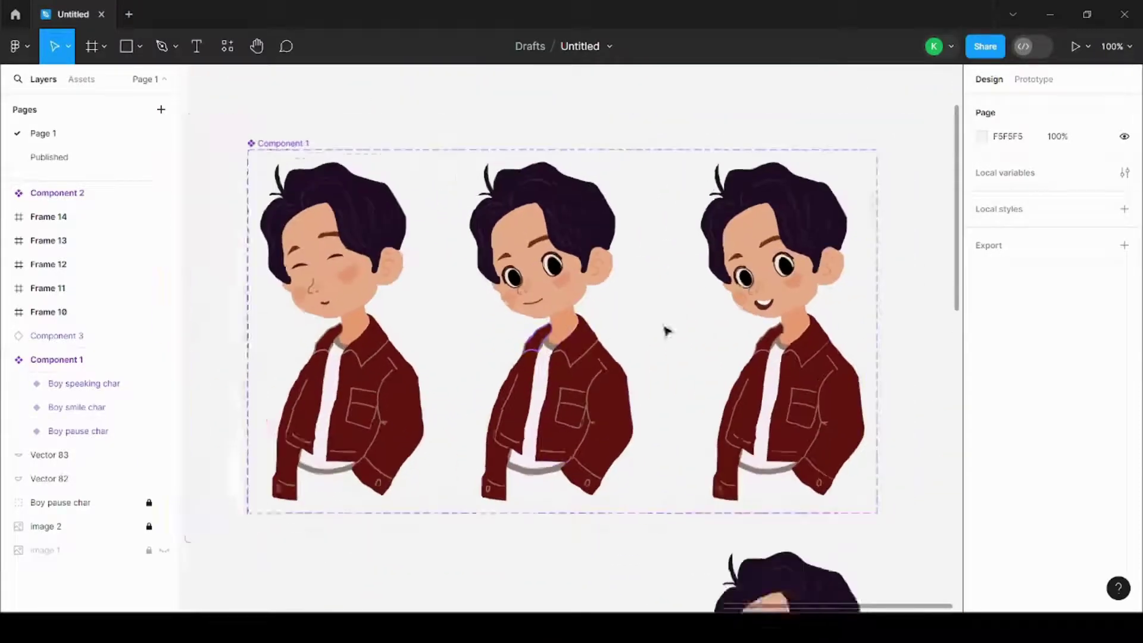
scroll(529, 340, down, 3)
scroll(615, 320, down, 3)
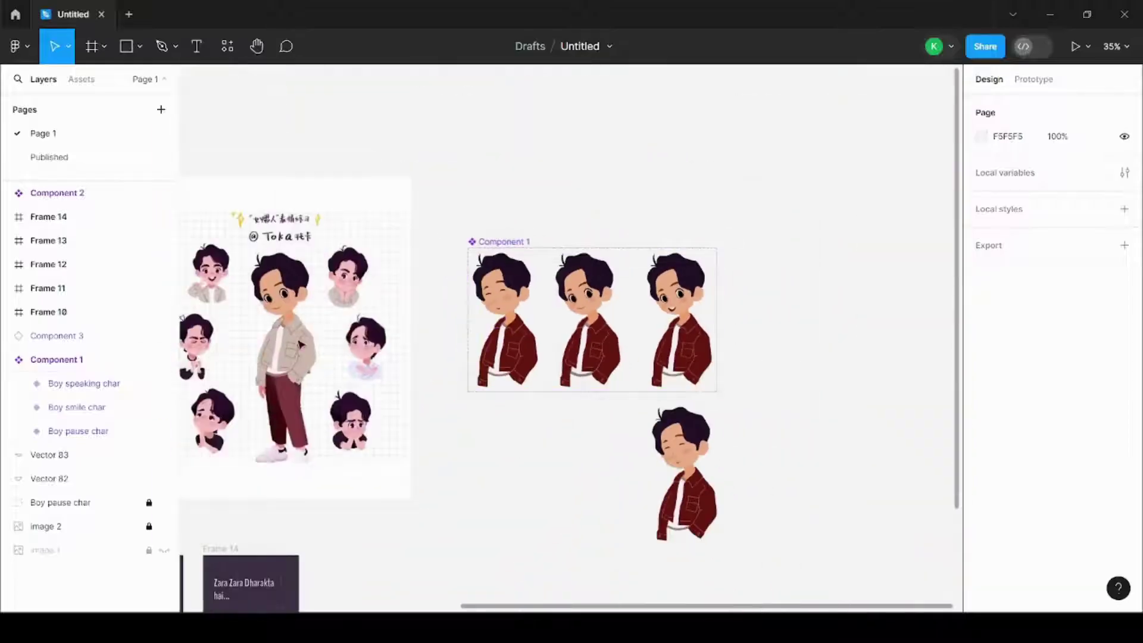
scroll(247, 327, up, 3)
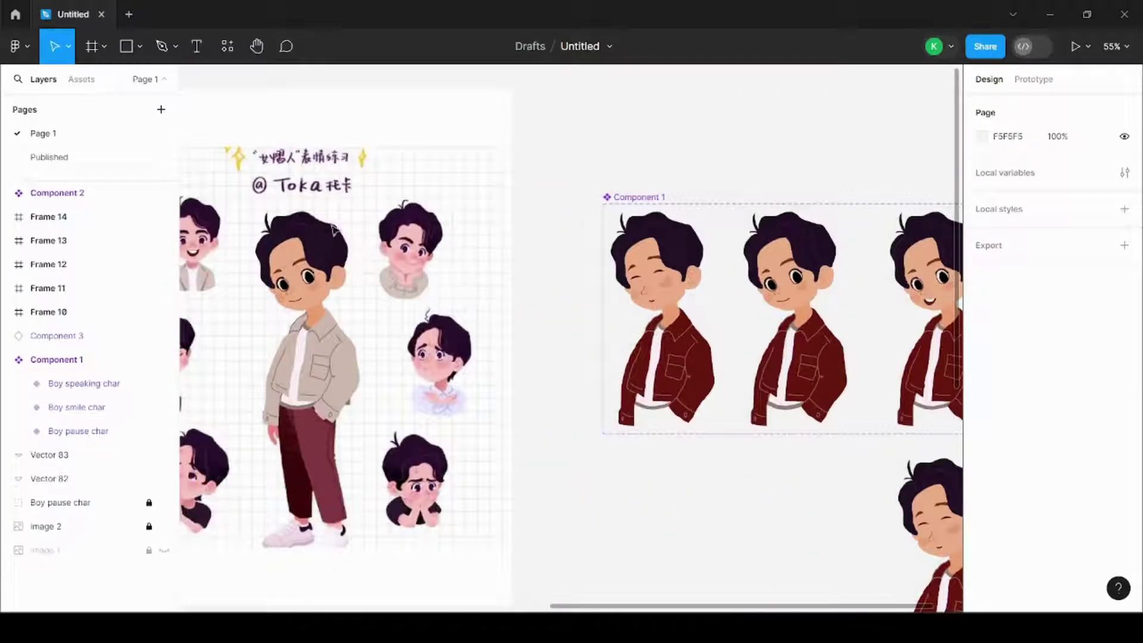
scroll(875, 323, up, 5)
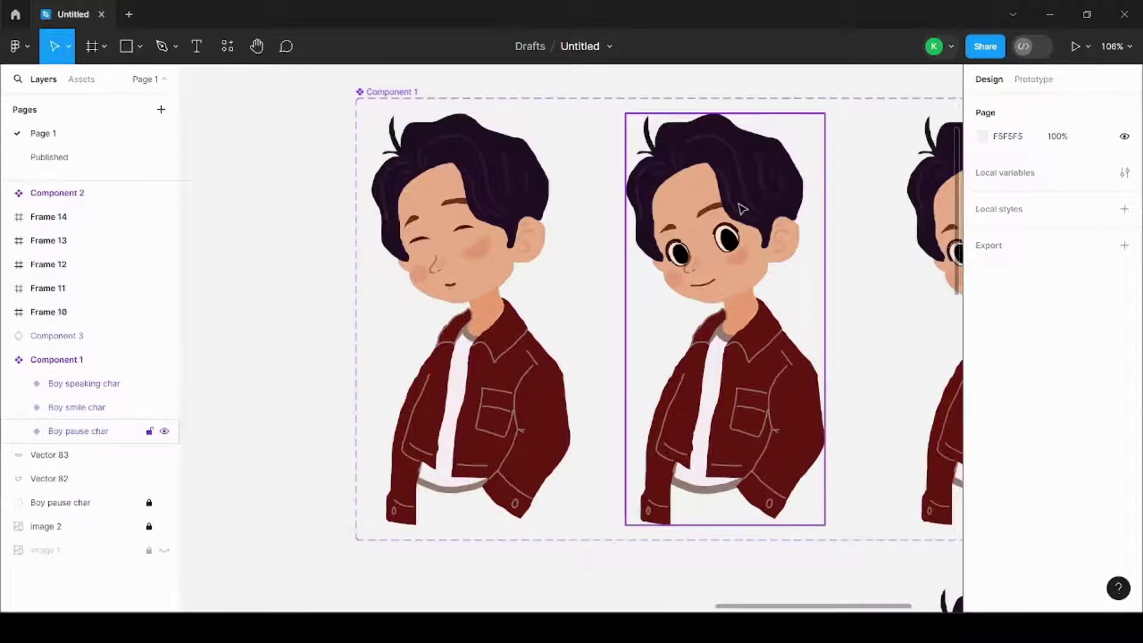
scroll(556, 273, down, 3)
scroll(439, 255, left, 5)
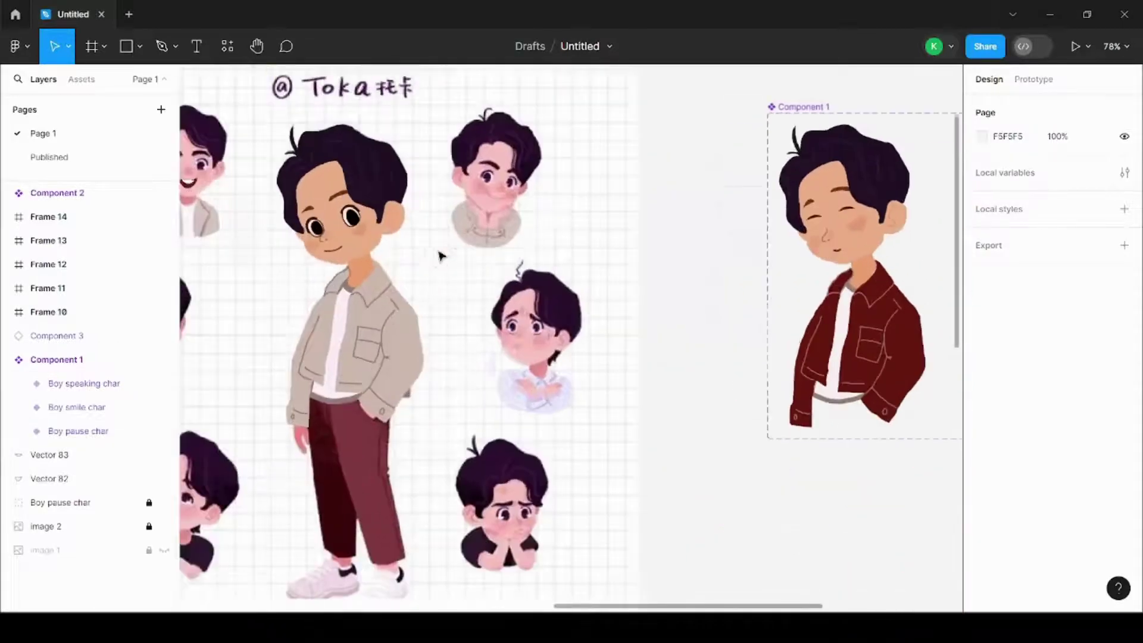
scroll(352, 296, down, 2)
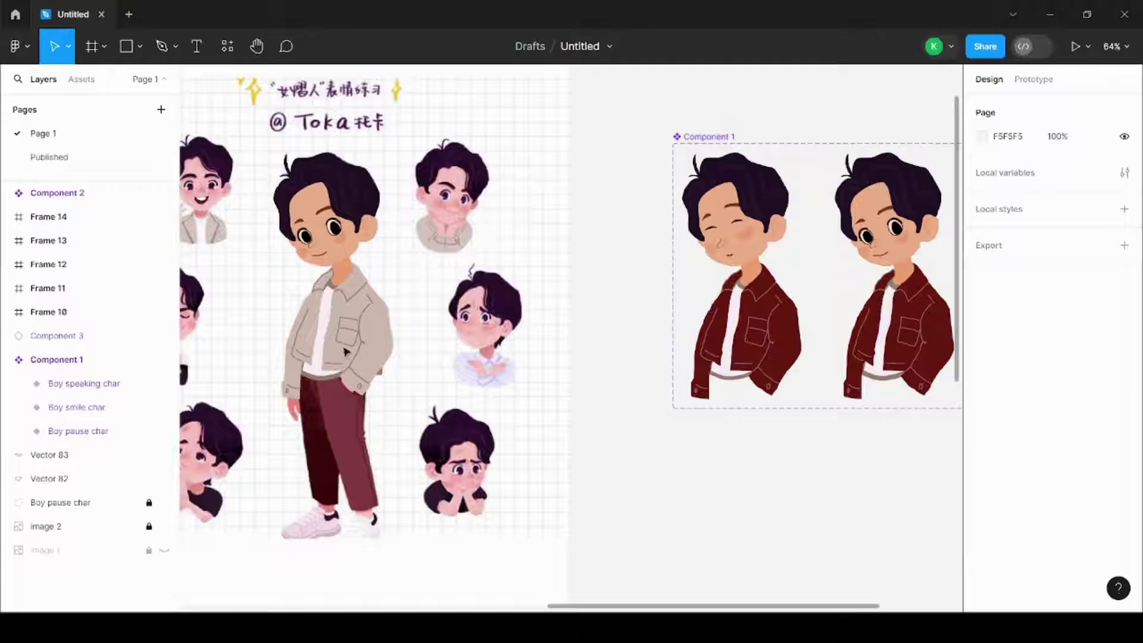
scroll(352, 368, down, 2)
scroll(455, 356, up, 2)
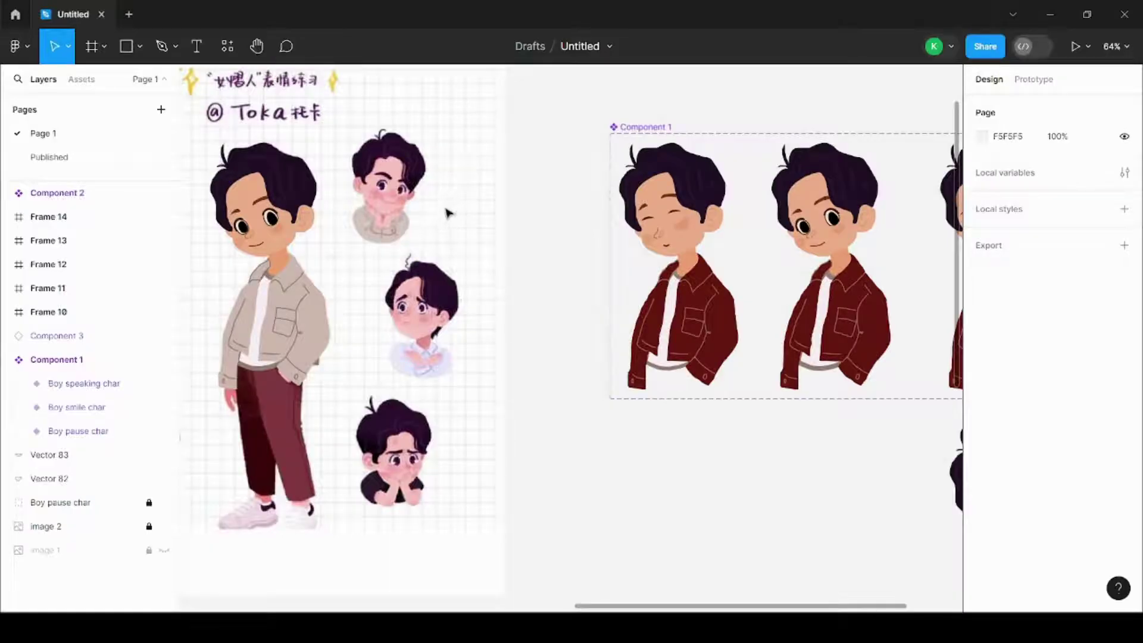
scroll(678, 400, down, 2)
scroll(845, 441, up, 4)
scroll(619, 437, down, 2)
scroll(613, 428, up, 3)
scroll(536, 358, down, 4)
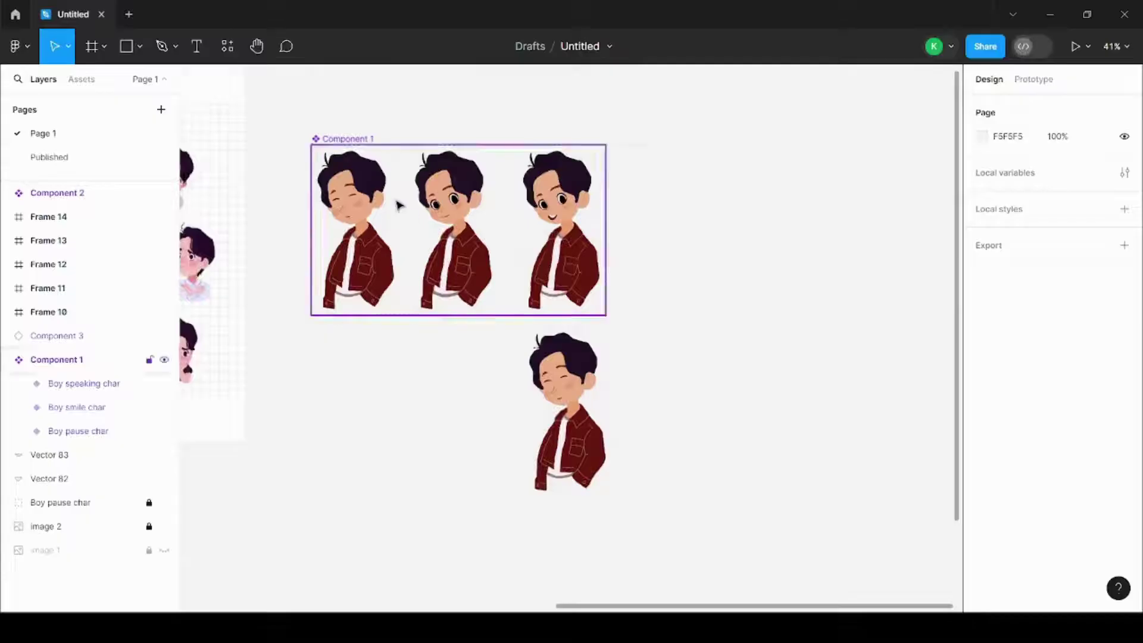
scroll(409, 216, up, 4)
scroll(535, 297, down, 3)
scroll(592, 339, up, 3)
click(466, 352)
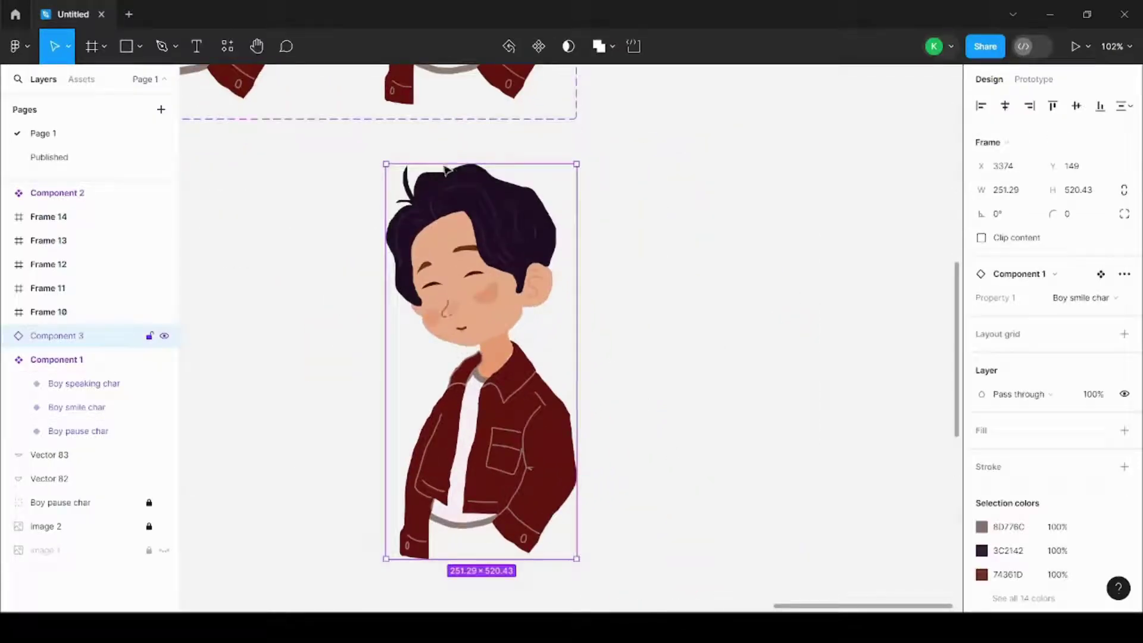
click(1103, 300)
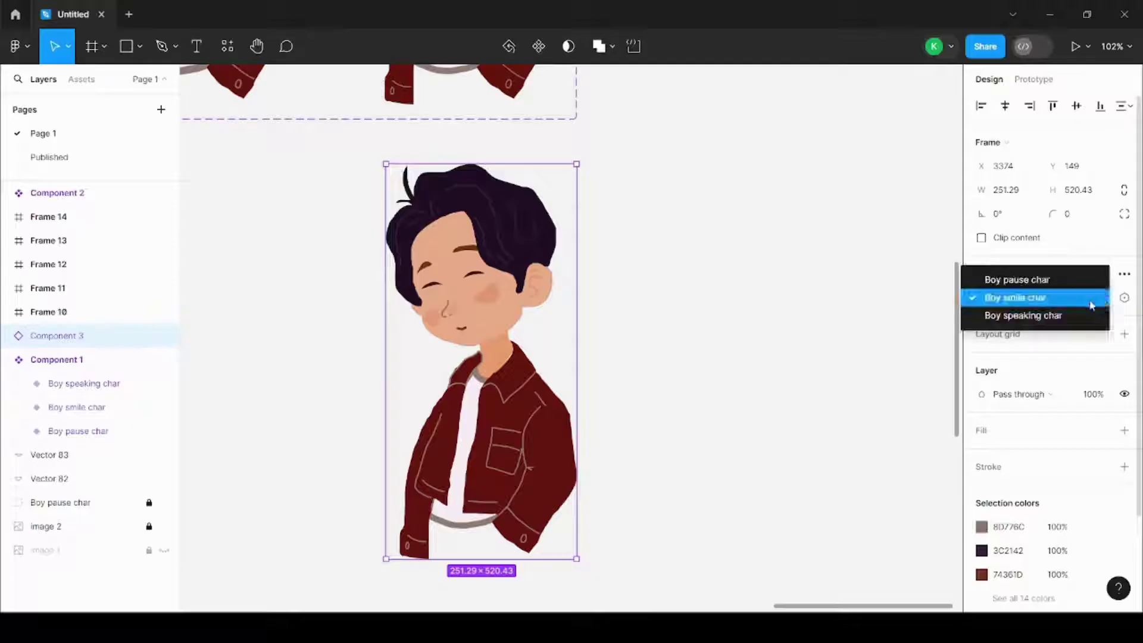
click(1027, 316)
key(Escape)
click(421, 311)
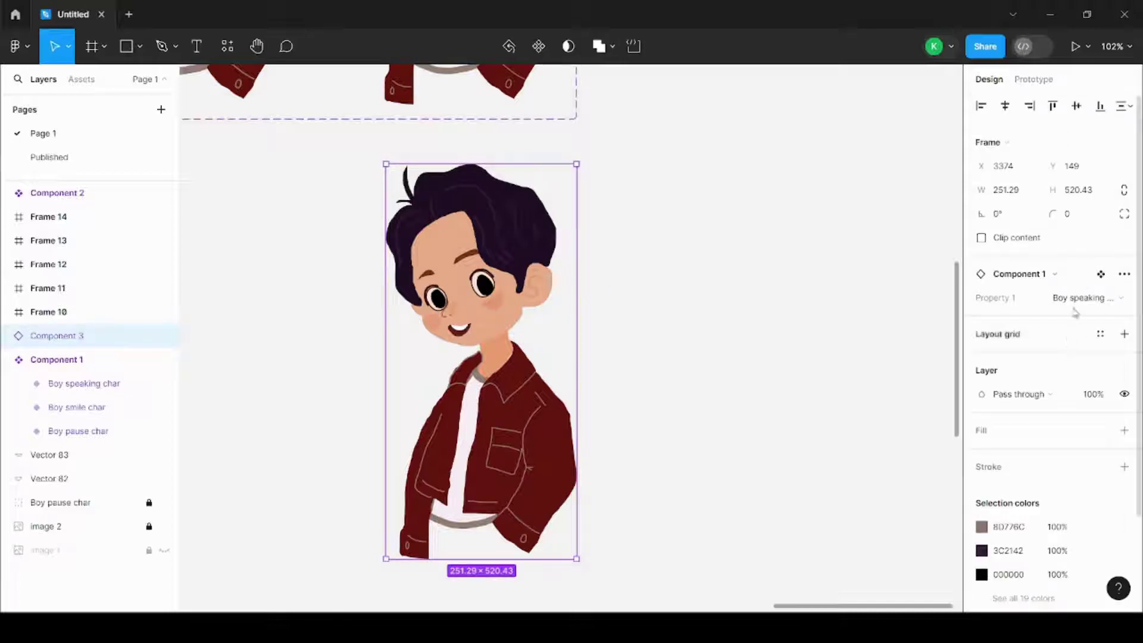
click(784, 308)
scroll(804, 357, down, 5)
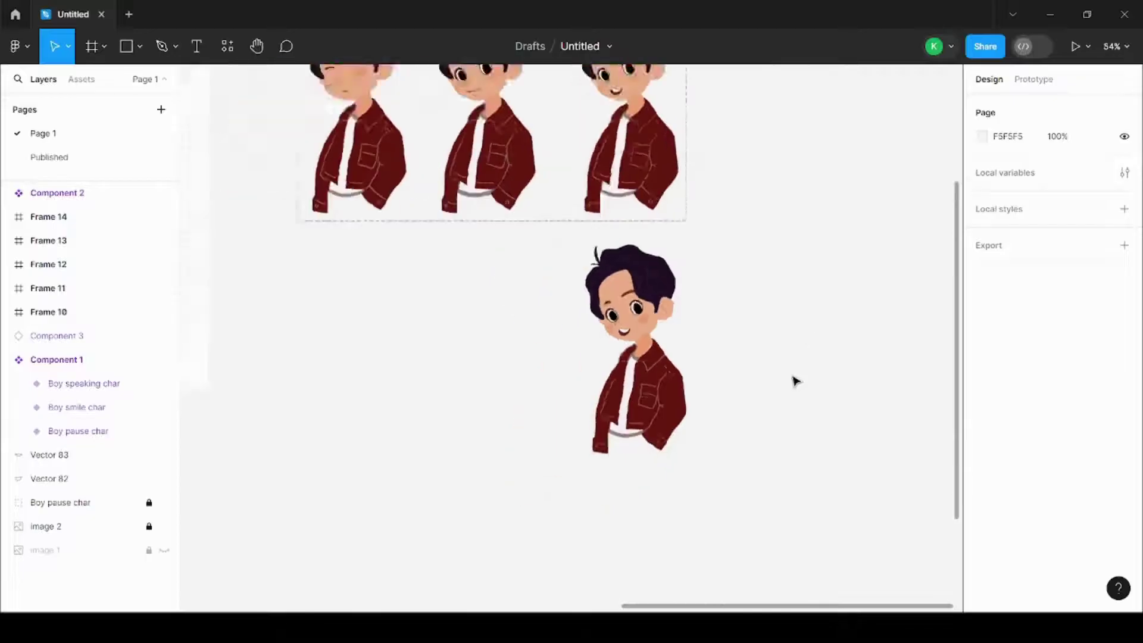
Zoom around the reference sheet and right-click the Boy pause char group for its context menu
scroll(452, 186, left, 3)
scroll(242, 207, up, 3)
scroll(245, 212, up, 1)
scroll(332, 243, down, 4)
scroll(694, 232, up, 3)
scroll(634, 214, down, 2)
scroll(635, 215, up, 3)
scroll(586, 184, down, 3)
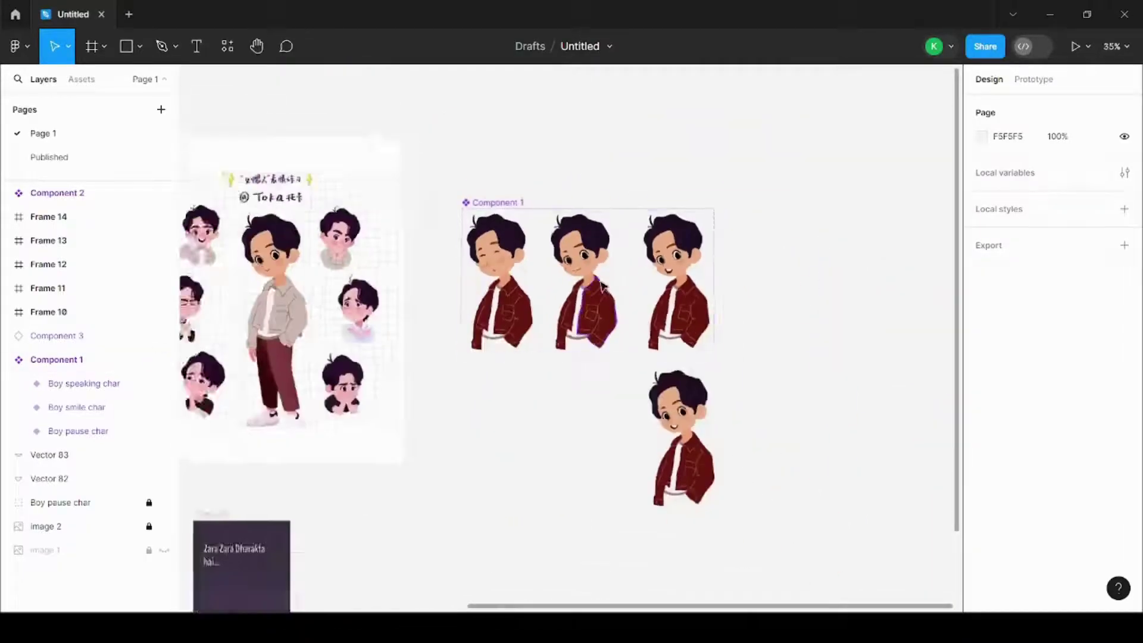
scroll(588, 196, up, 6)
scroll(698, 344, down, 5)
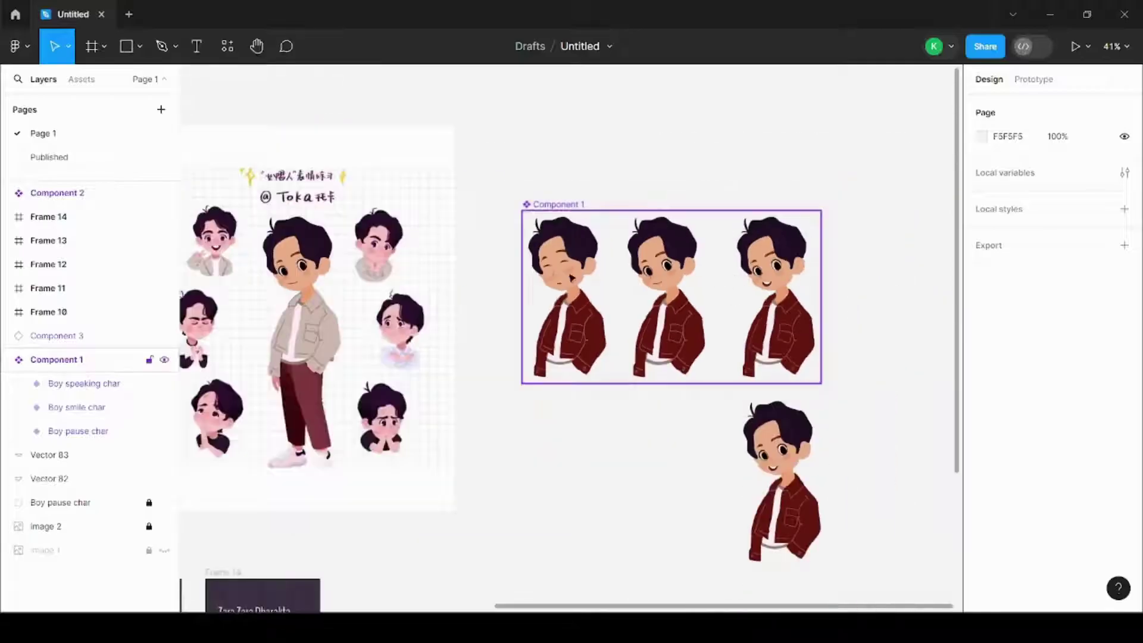
scroll(274, 311, up, 3)
scroll(275, 310, down, 1)
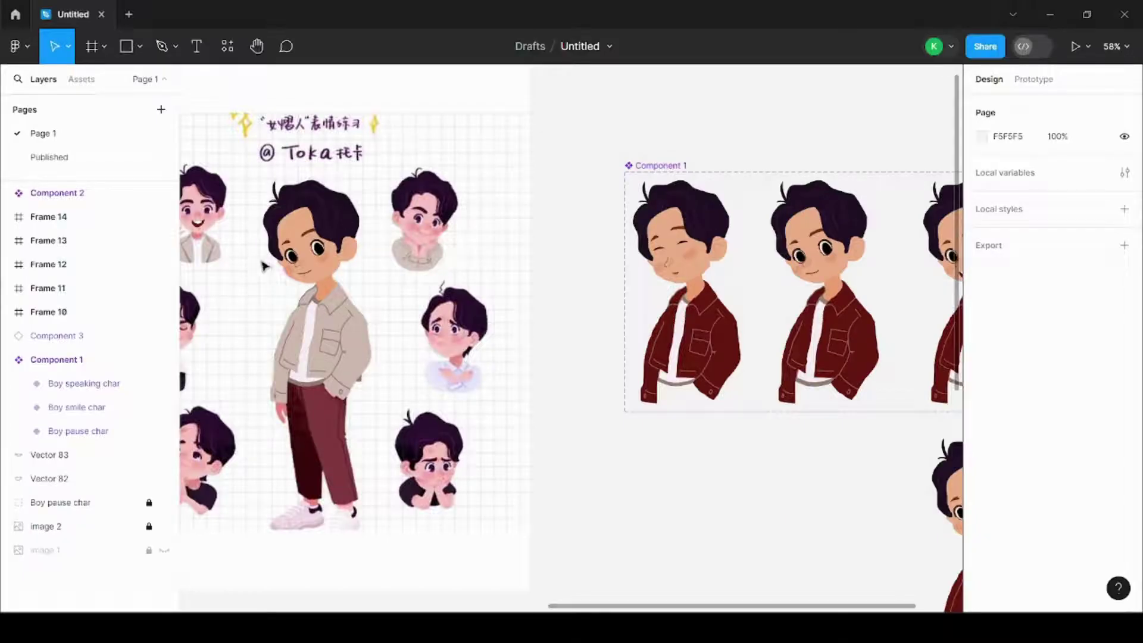
scroll(264, 266, up, 5)
scroll(474, 327, down, 4)
scroll(450, 250, down, 3)
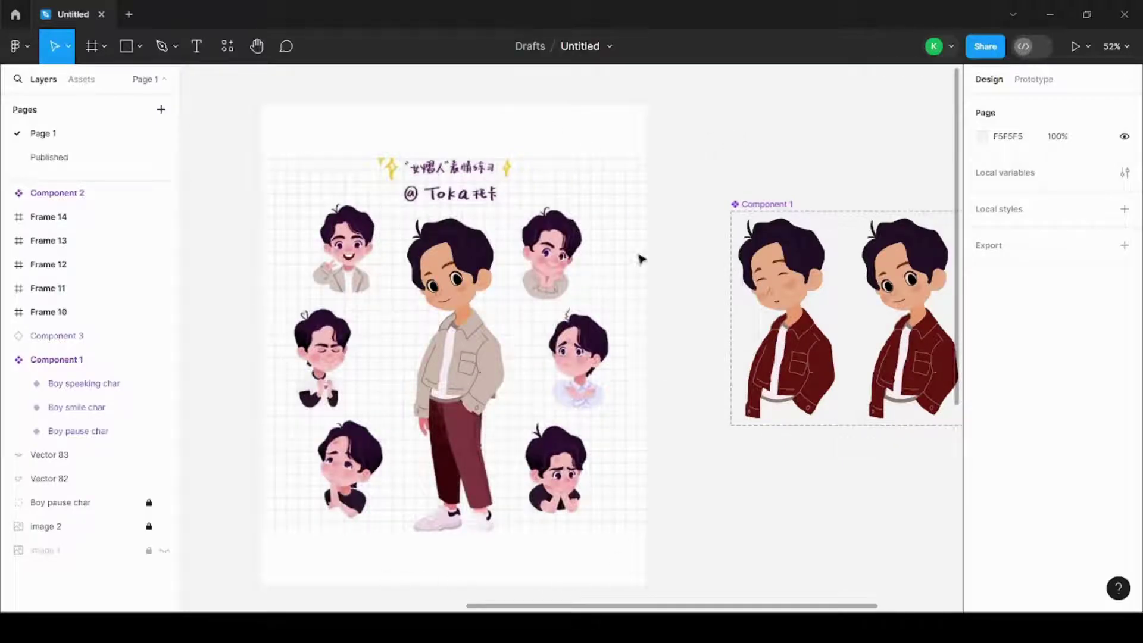
scroll(452, 274, up, 5)
scroll(492, 237, down, 3)
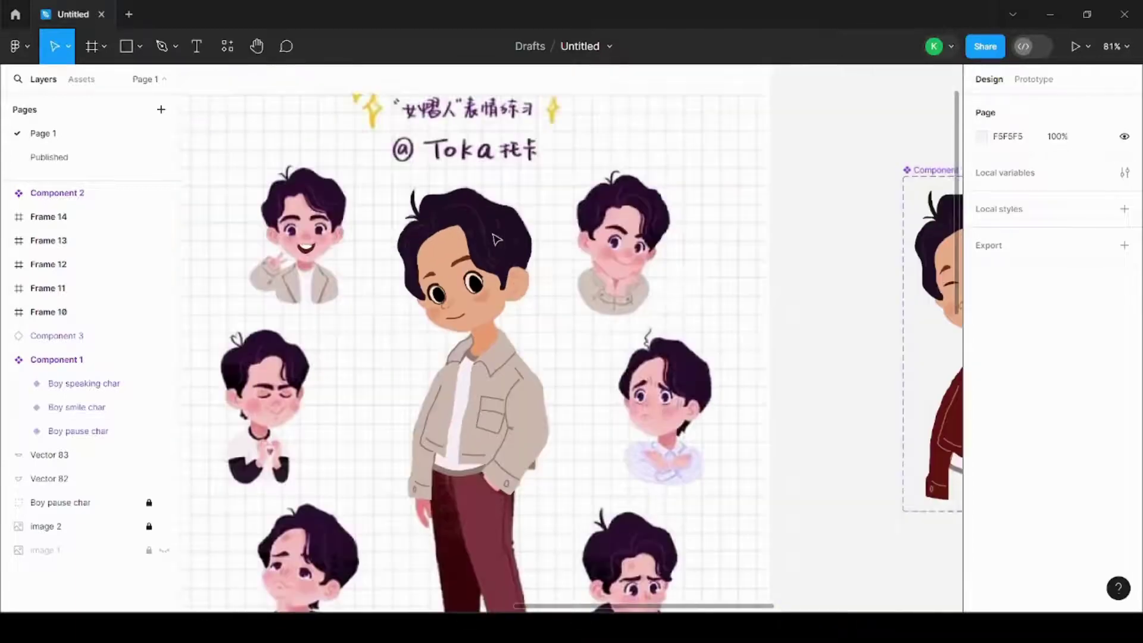
scroll(391, 223, down, 3)
right_click(446, 285)
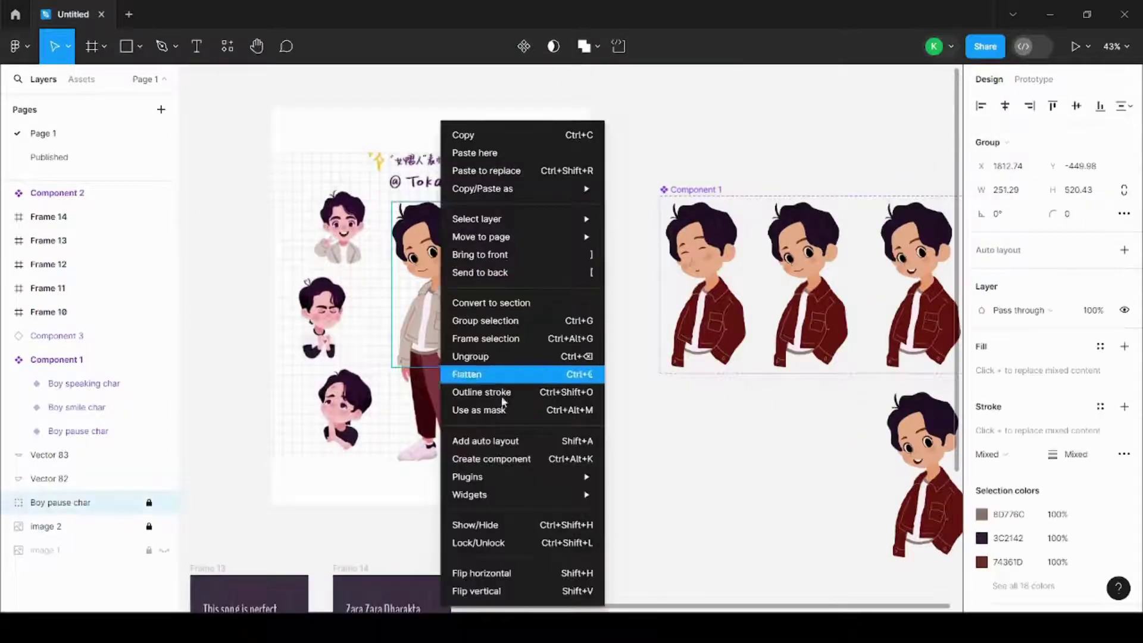
click(482, 542)
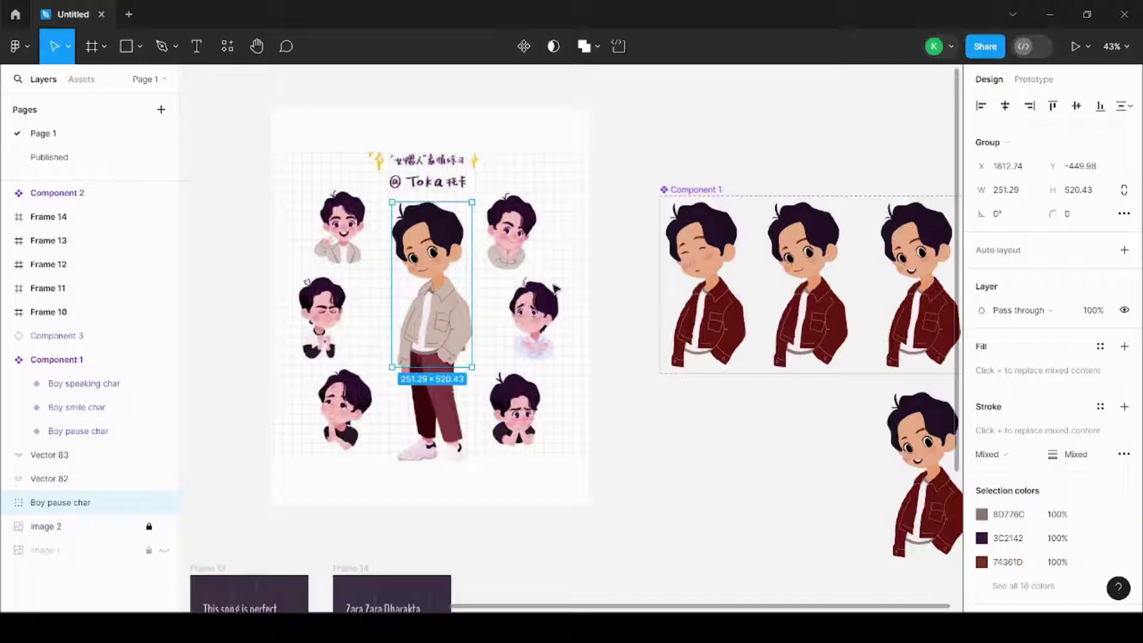
click(546, 274)
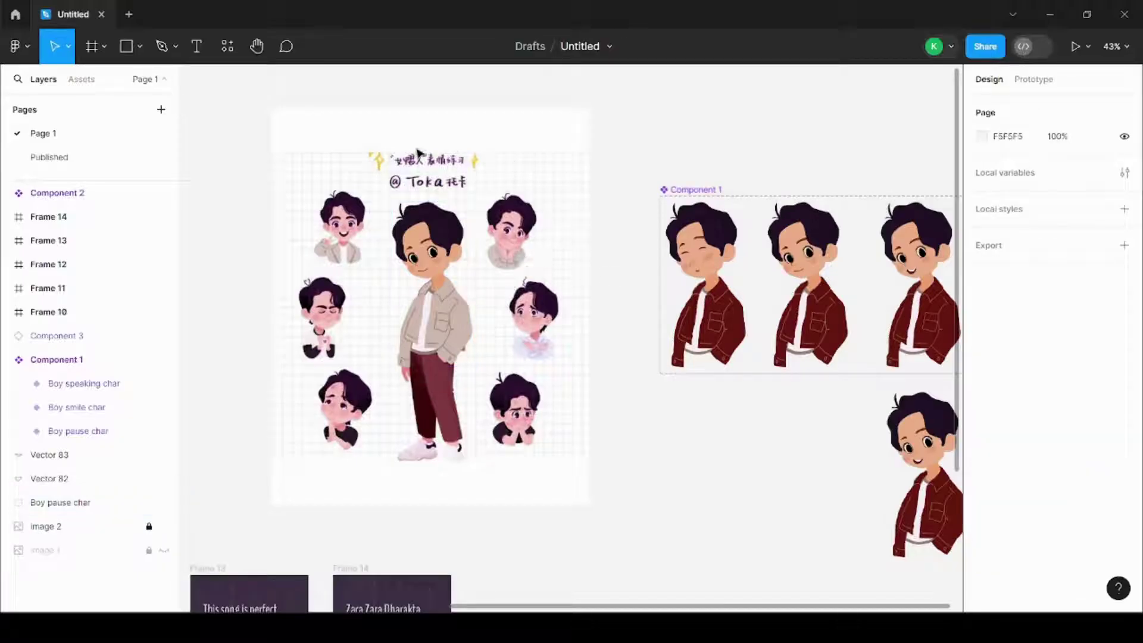
click(165, 551)
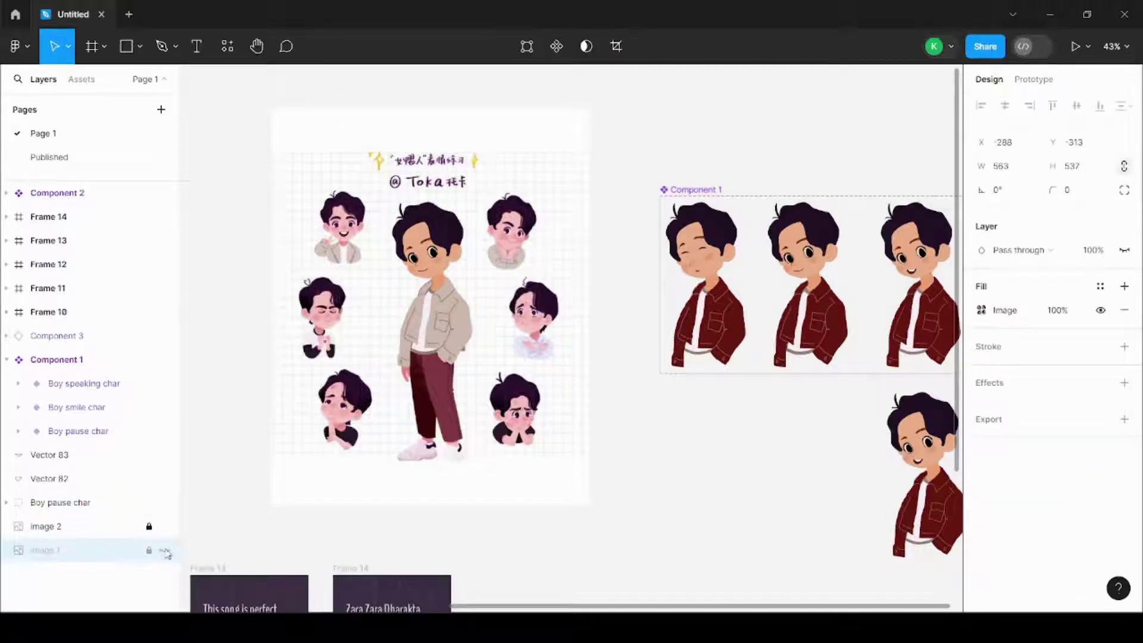
click(173, 529)
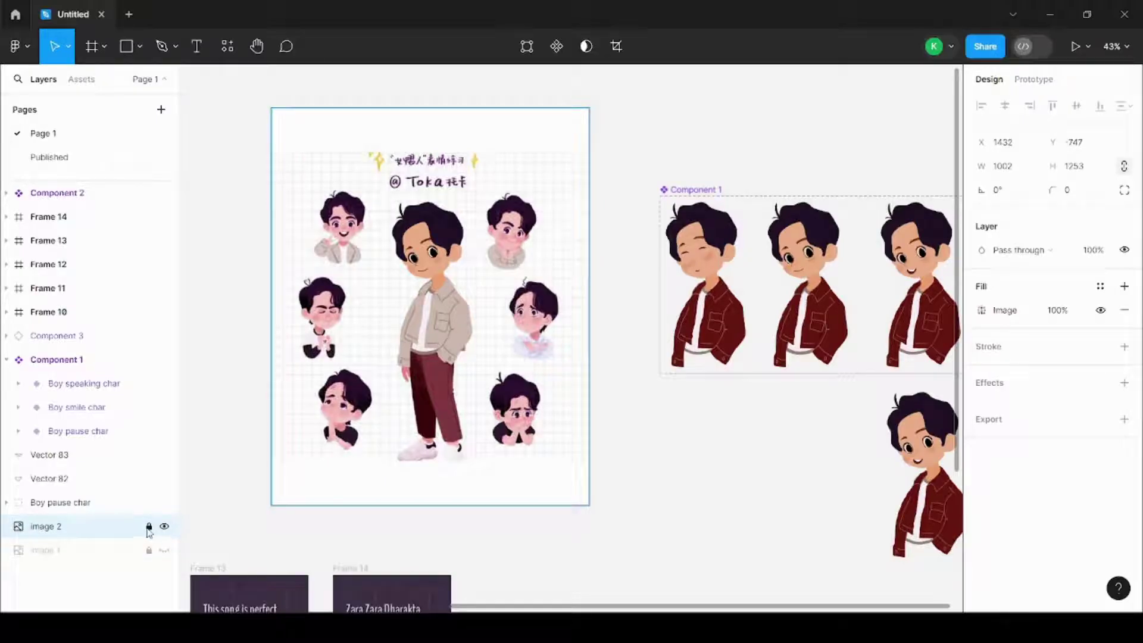
click(148, 528)
click(148, 528)
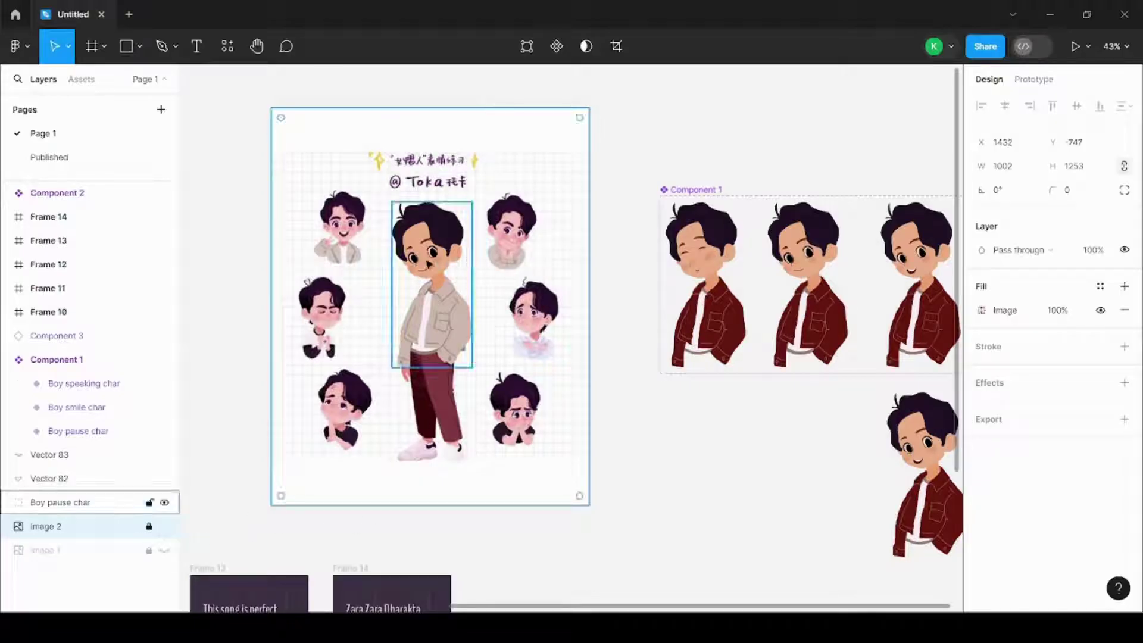
click(137, 503)
click(148, 503)
Toggle Boy pause char's visibility repeatedly to compare the tracing against the reference boy
scroll(301, 337, up, 3)
scroll(301, 338, down, 2)
scroll(301, 338, up, 3)
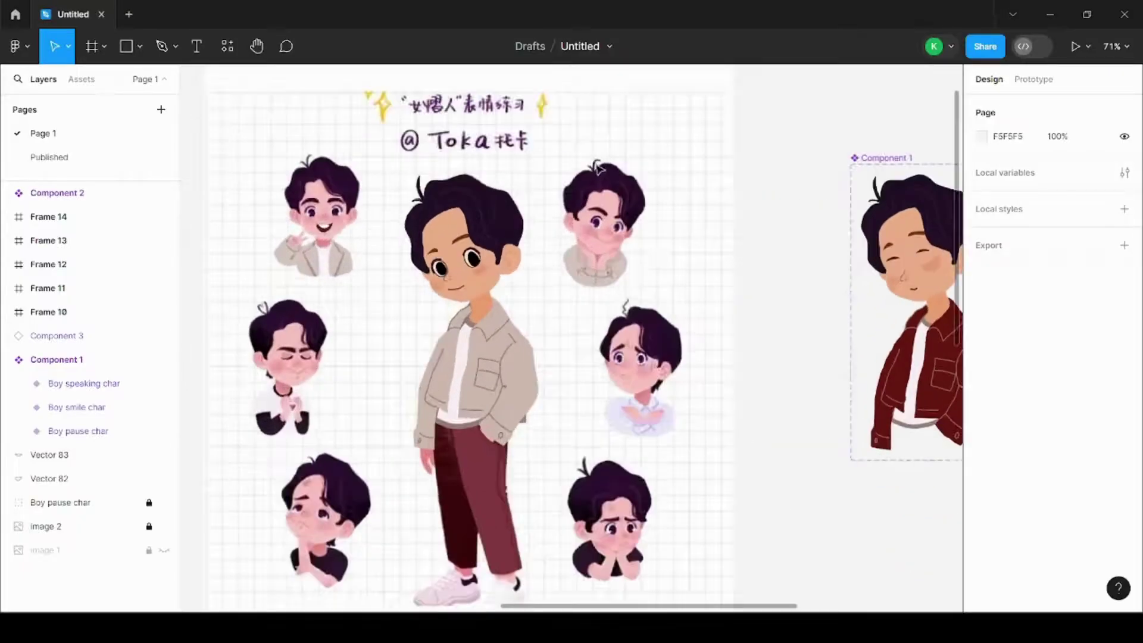
scroll(444, 468, down, 1)
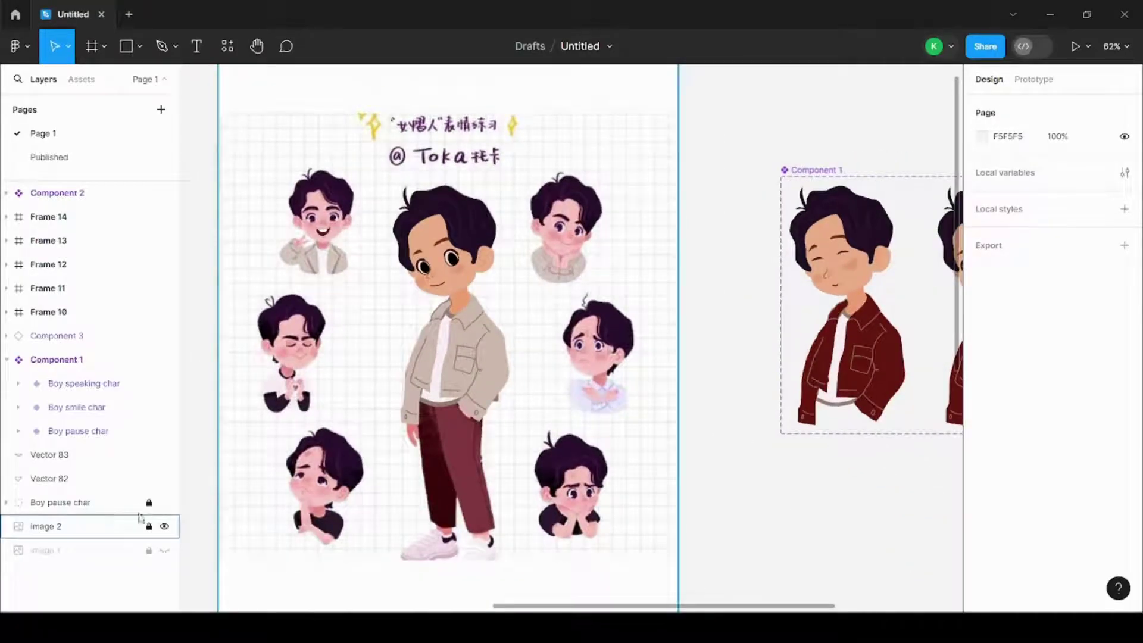
click(165, 503)
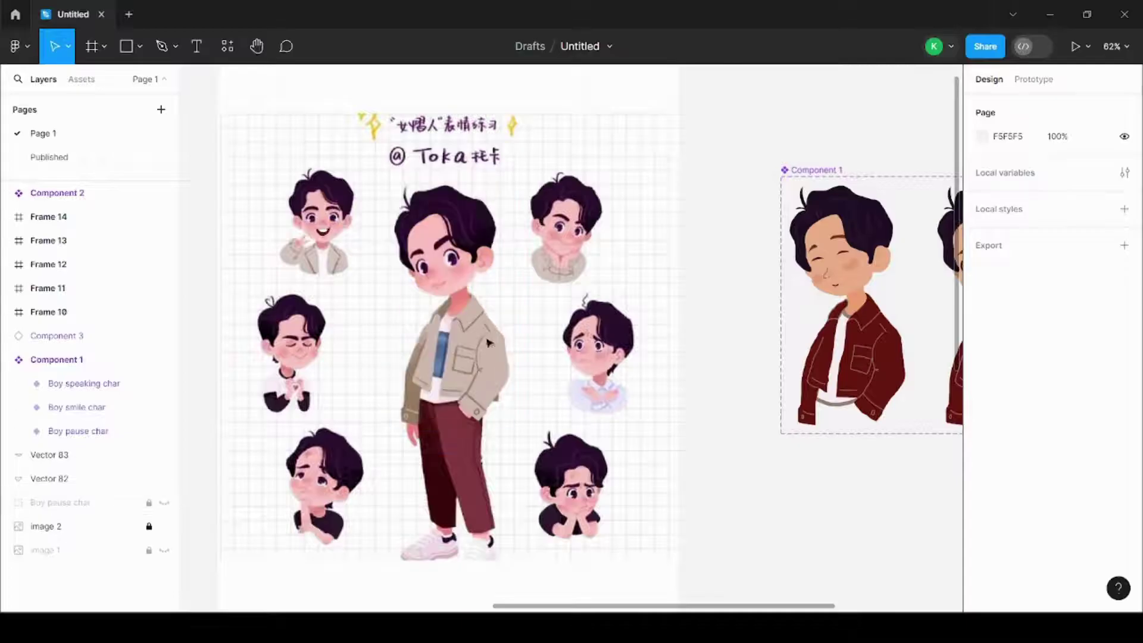
click(164, 503)
click(164, 503)
click(164, 503)
click(164, 503)
click(164, 503)
click(164, 503)
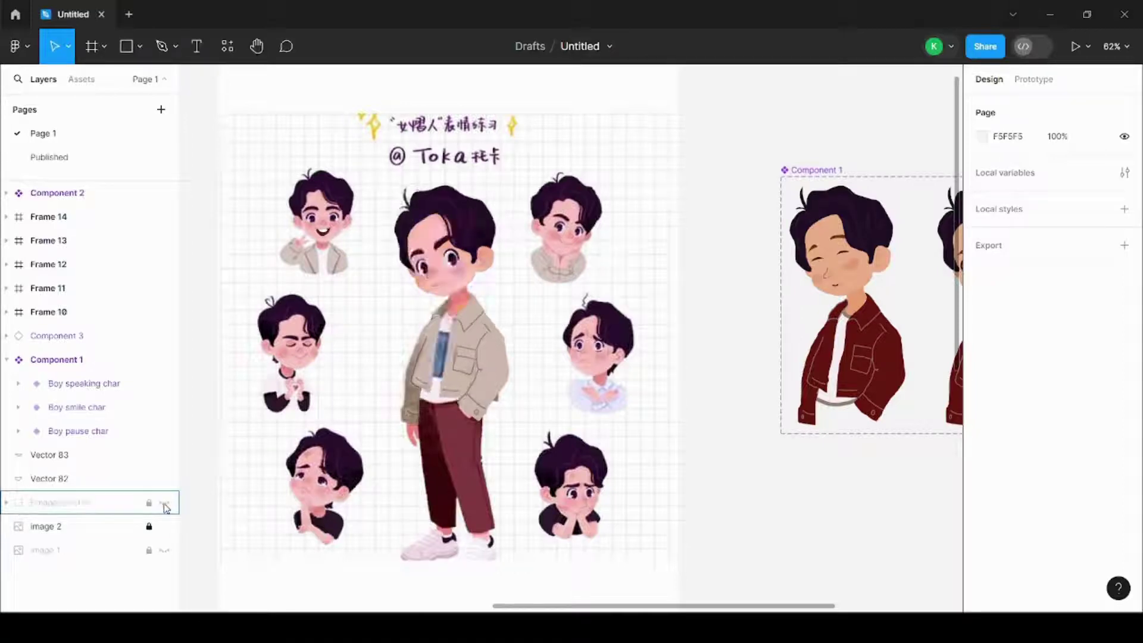
click(164, 502)
click(164, 502)
click(164, 503)
click(164, 502)
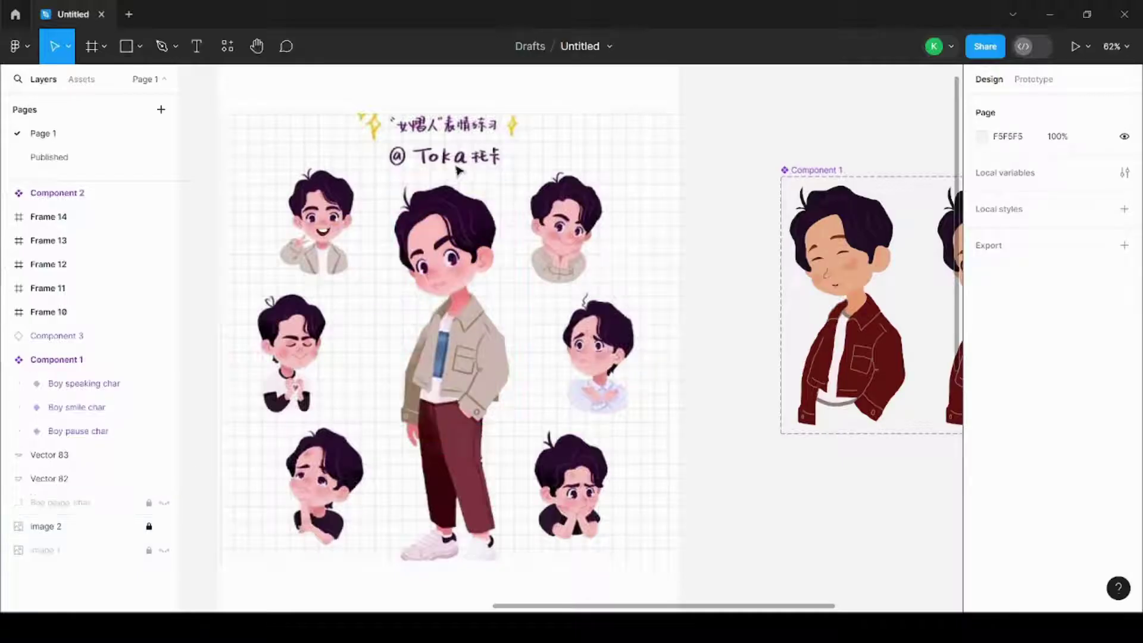
click(164, 504)
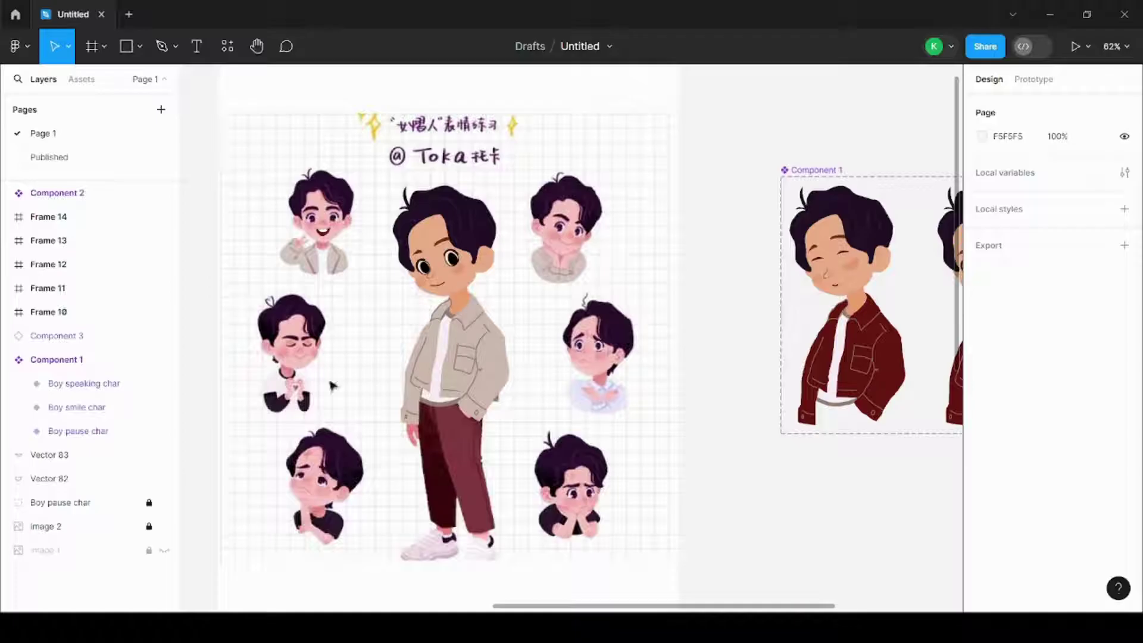
Expand Boy pause char and hide its coat pieces, shirt, hair, nose blush and other parts
click(7, 505)
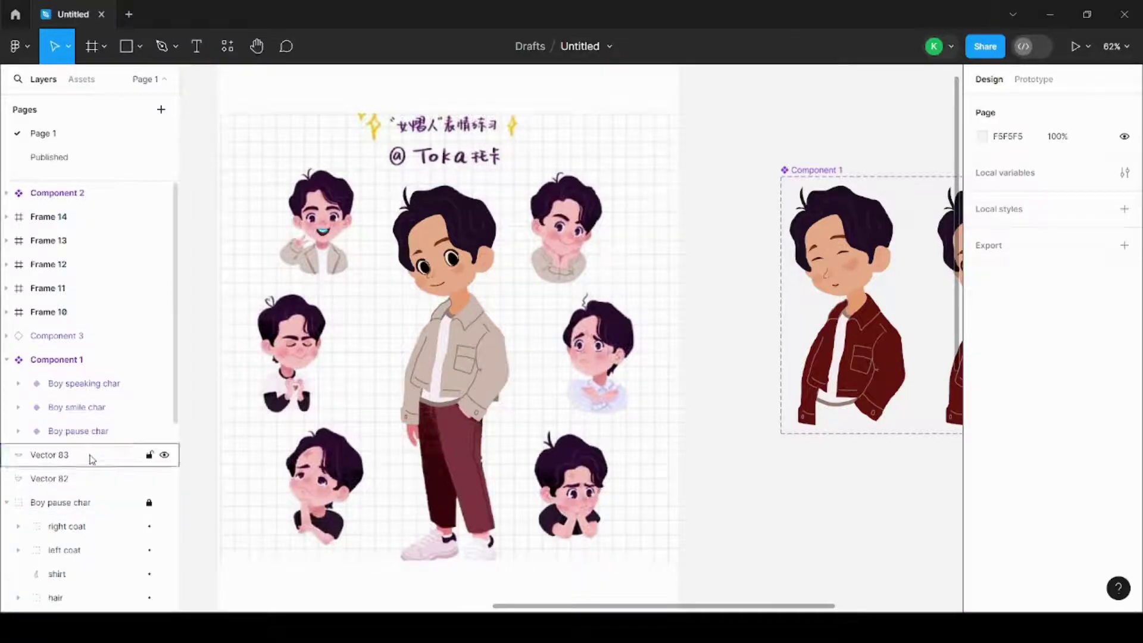
scroll(76, 416, down, 5)
scroll(78, 351, up, 2)
scroll(69, 349, down, 4)
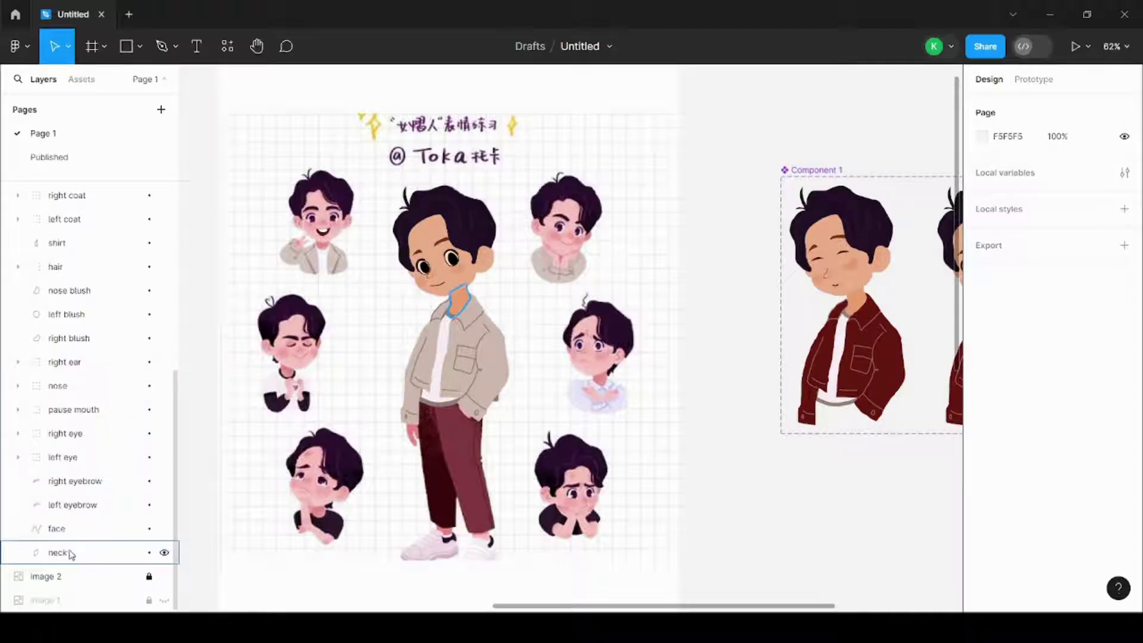
scroll(117, 444, up, 6)
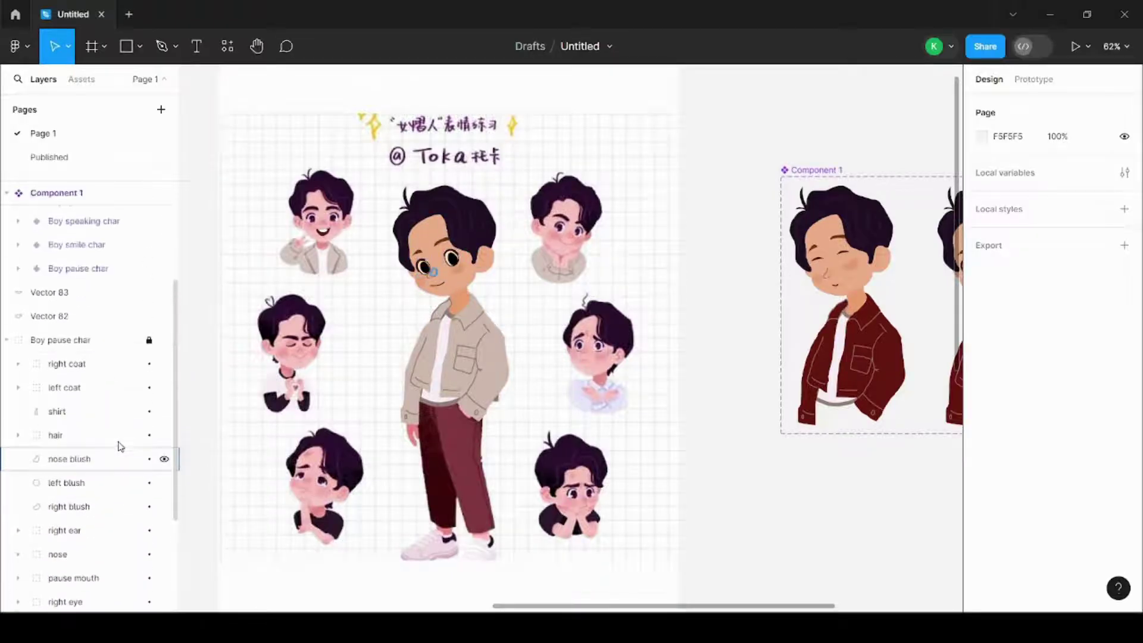
click(165, 395)
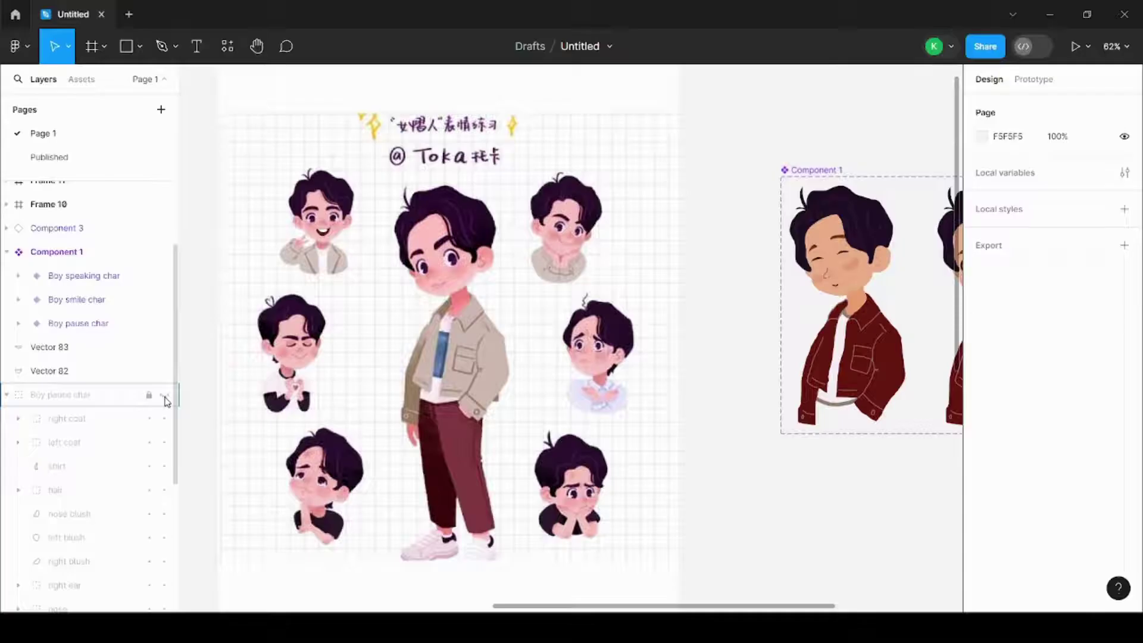
click(163, 395)
click(165, 419)
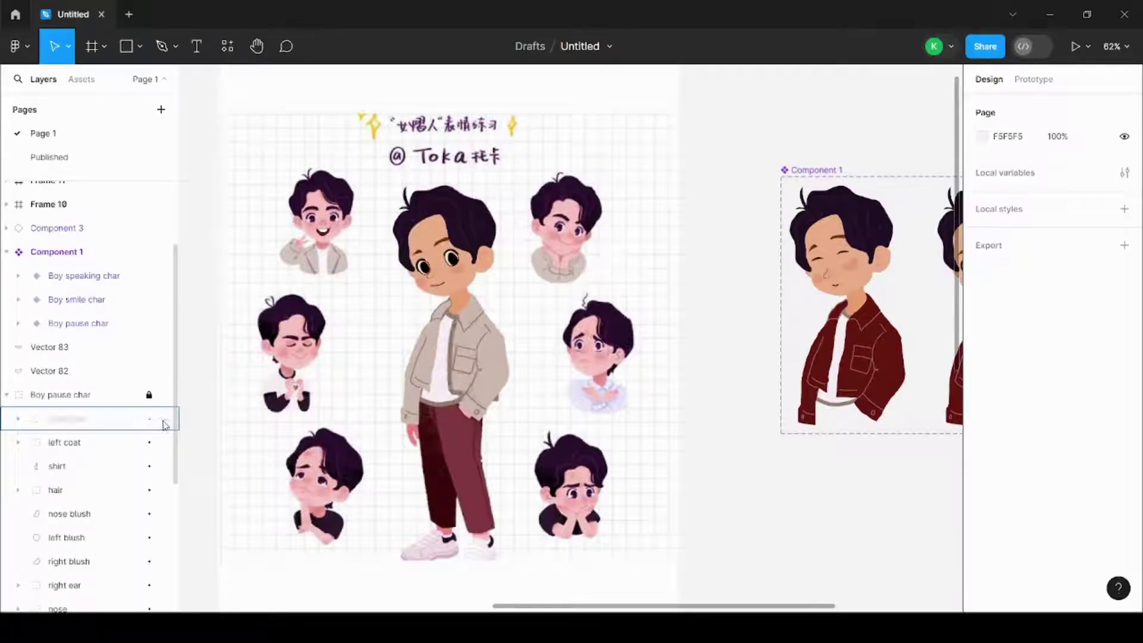
click(164, 443)
click(165, 466)
click(164, 489)
scroll(164, 479, down, 3)
click(165, 365)
drag(166, 370, 165, 531)
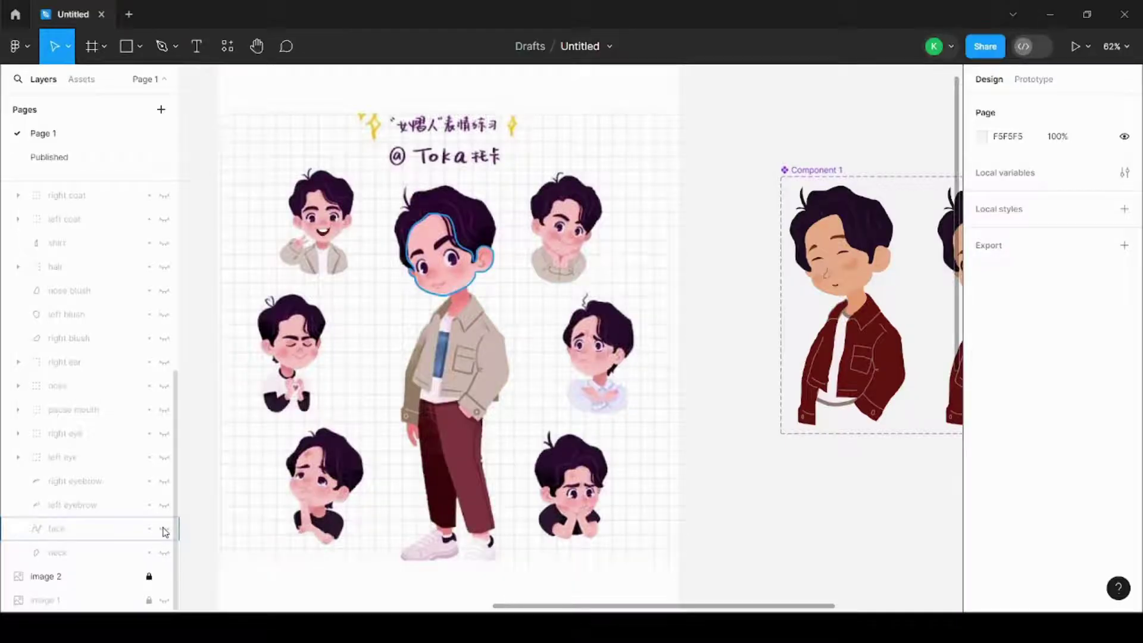
click(161, 46)
scroll(505, 246, up, 5)
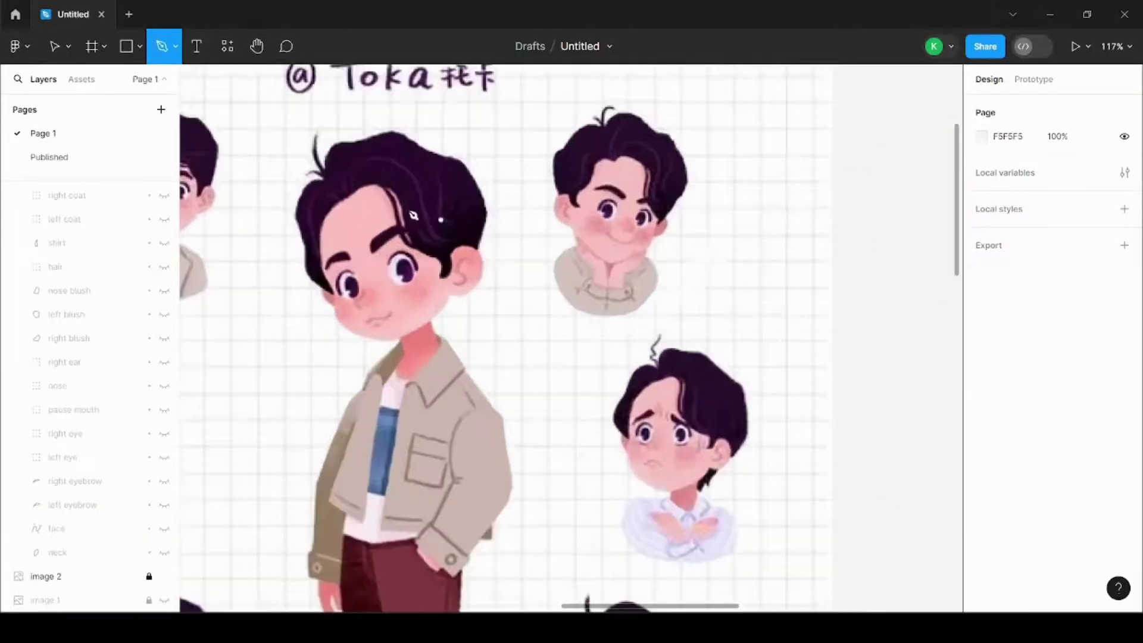
scroll(381, 235, up, 6)
scroll(388, 230, down, 2)
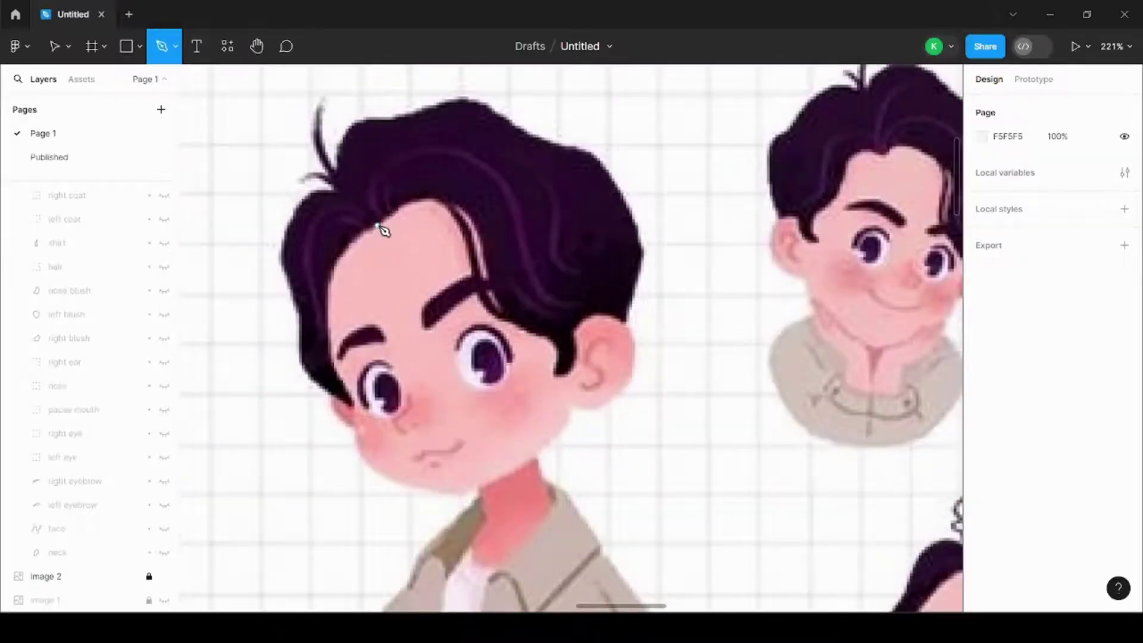
click(383, 222)
drag(336, 257, 326, 332)
click(335, 365)
drag(338, 371, 365, 435)
click(347, 397)
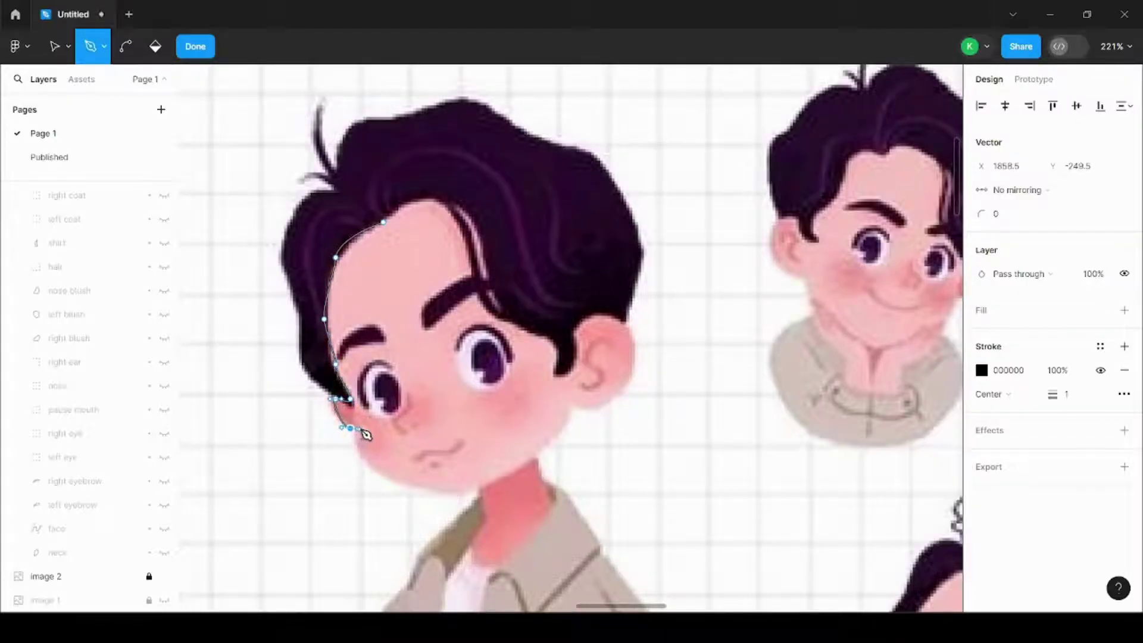
key(ctrl+z)
key(ctrl+z)
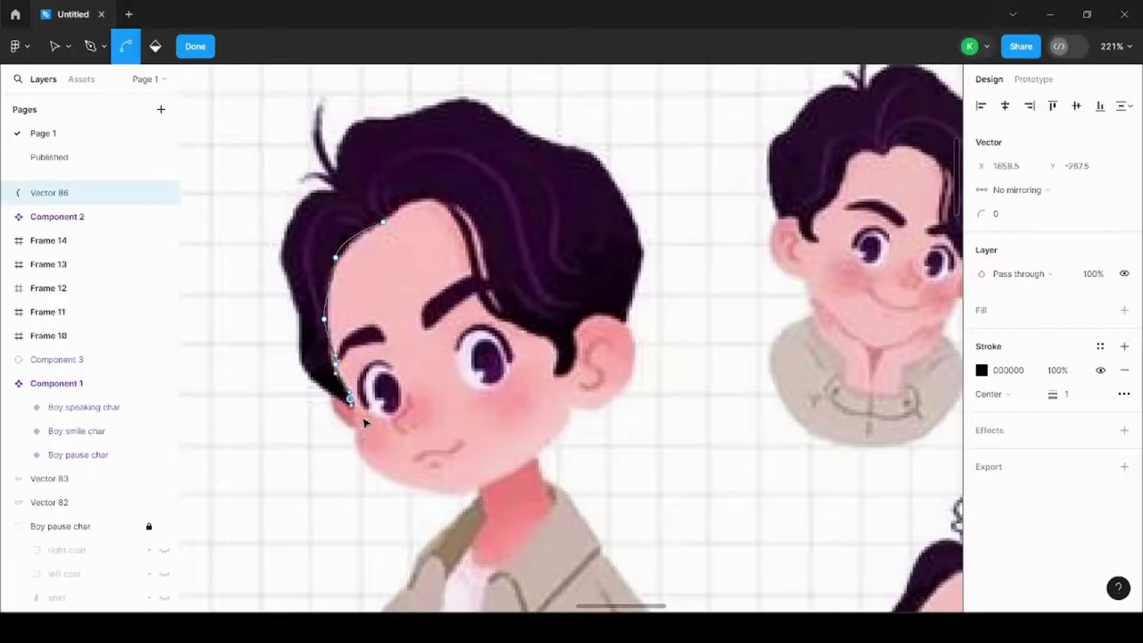
key(ctrl+z)
key(ctrl+z)
key(ctrl+z)
key(ctrl+z)
key(ctrl+z)
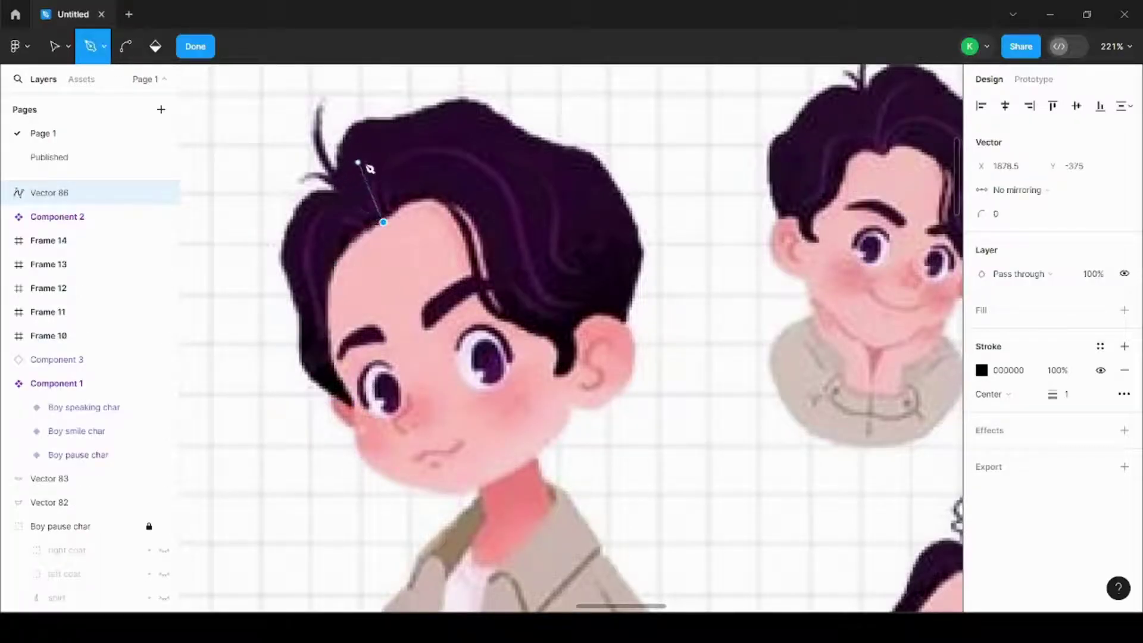
key(ctrl+z)
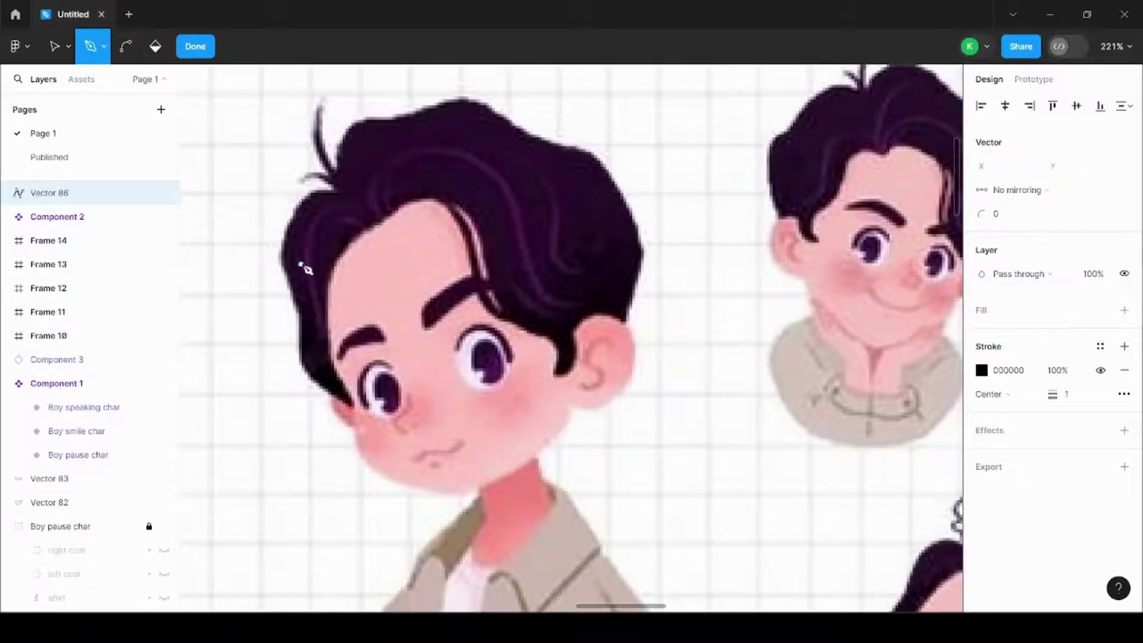
key(ctrl+z)
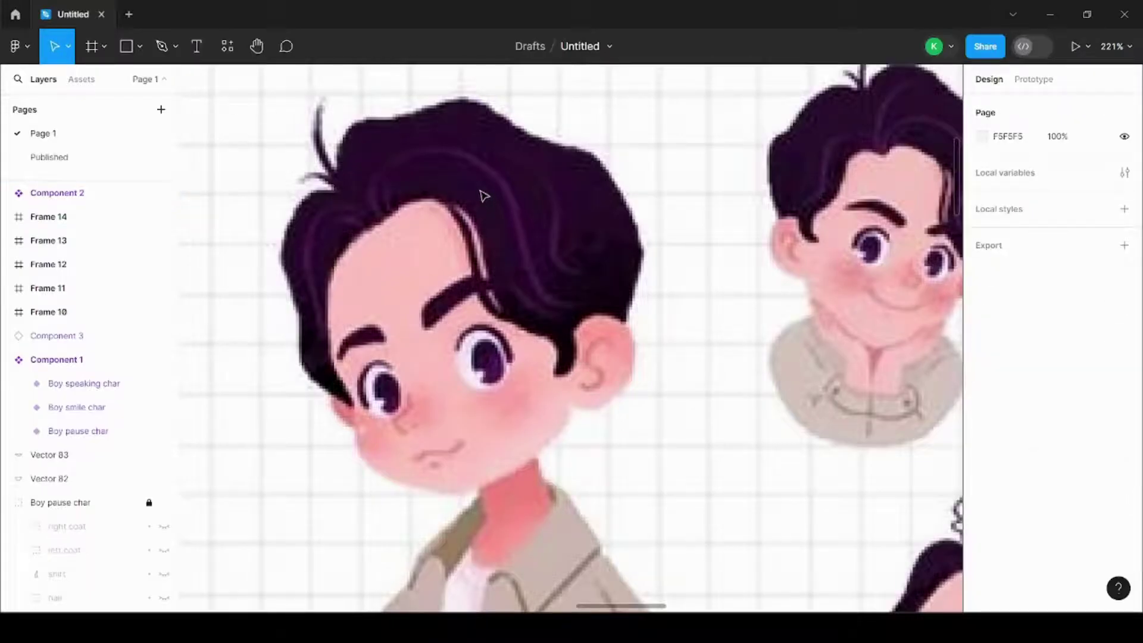
scroll(575, 168, down, 5)
scroll(470, 256, up, 5)
scroll(392, 161, down, 3)
scroll(463, 262, up, 2)
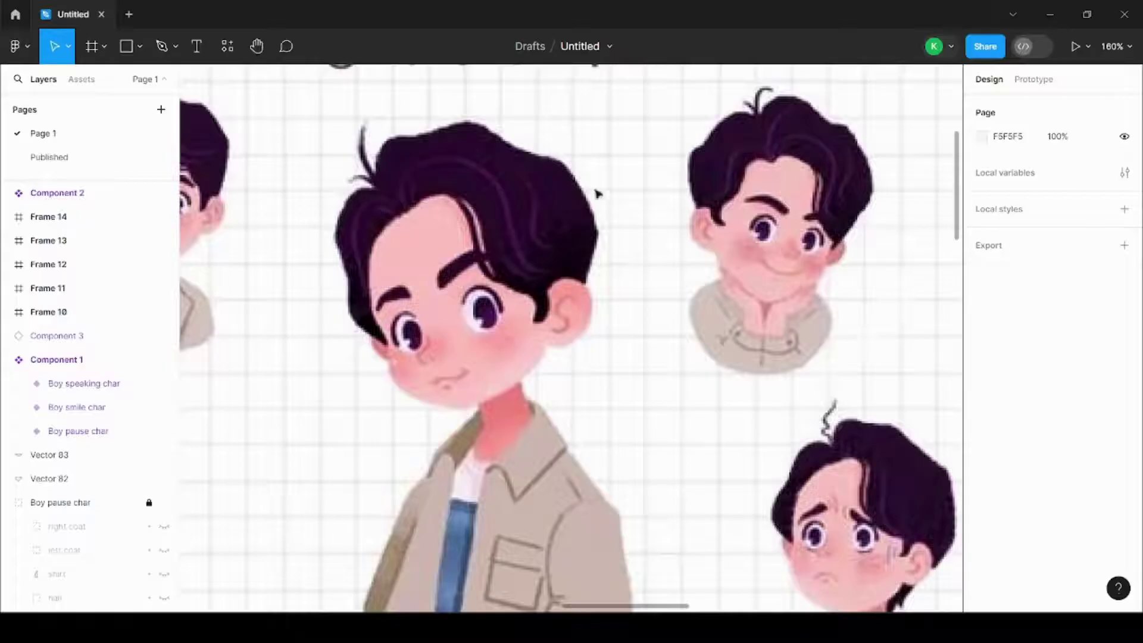
scroll(455, 155, down, 4)
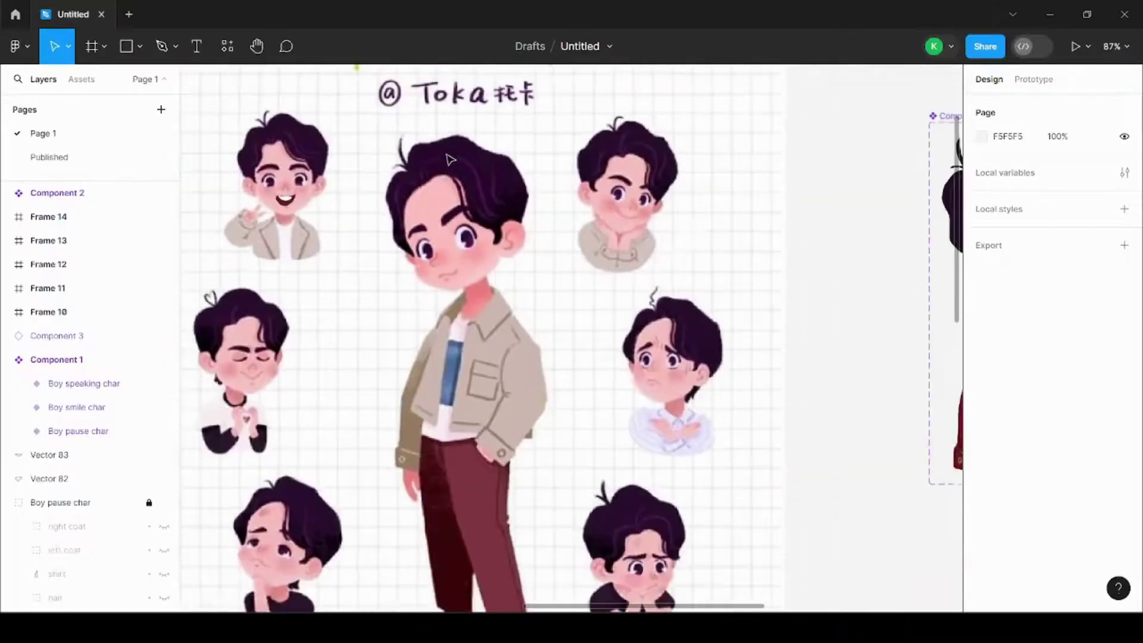
scroll(423, 168, up, 3)
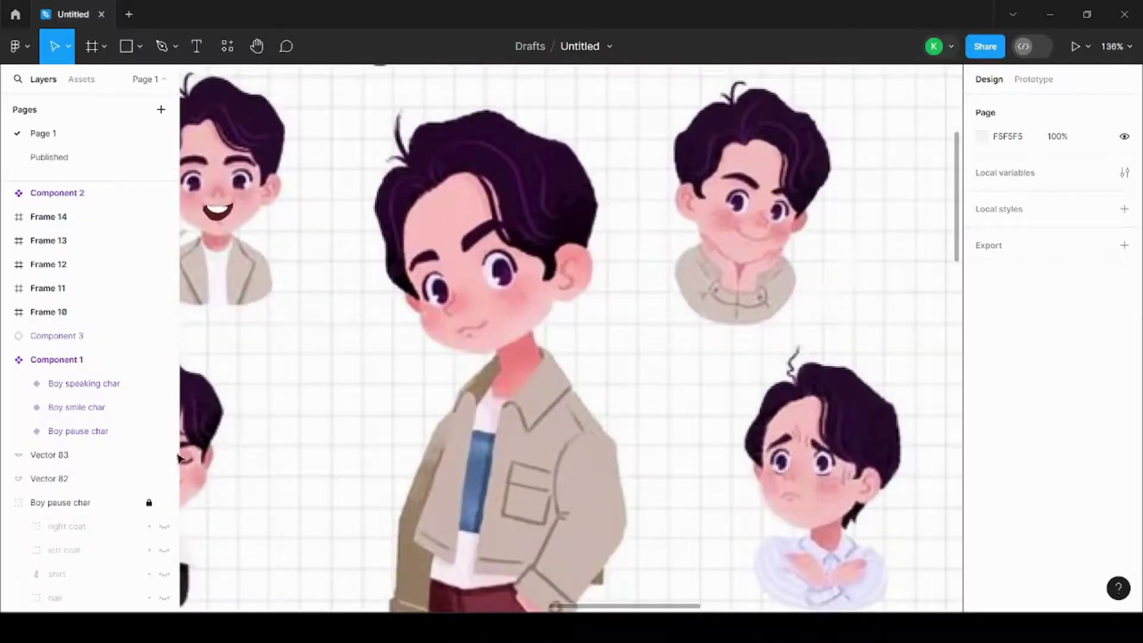
scroll(75, 506, down, 6)
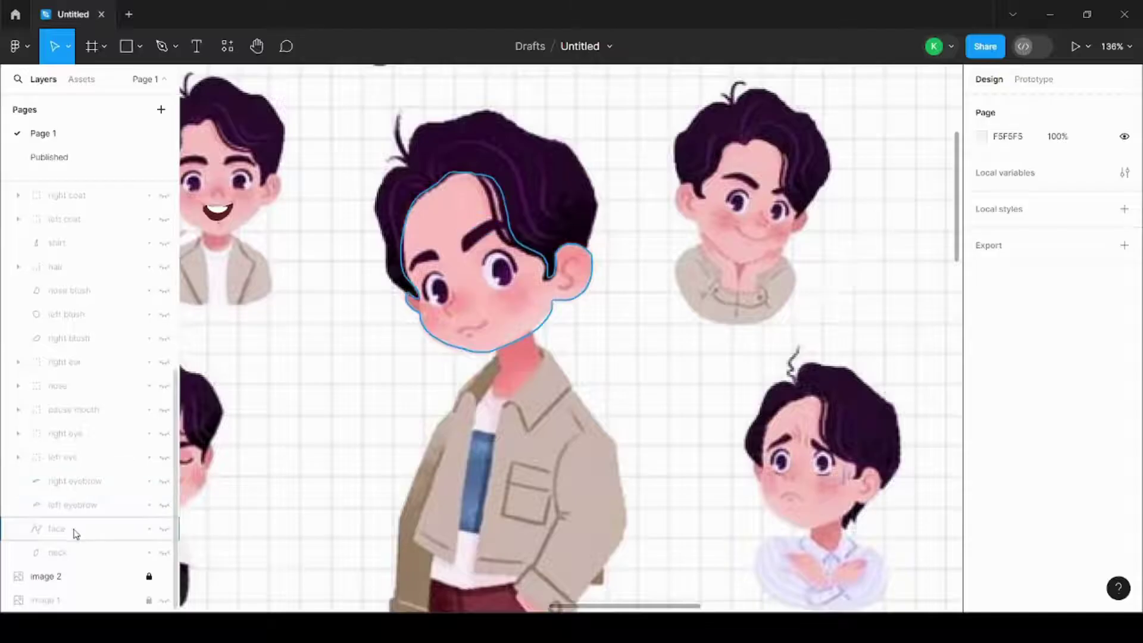
click(164, 529)
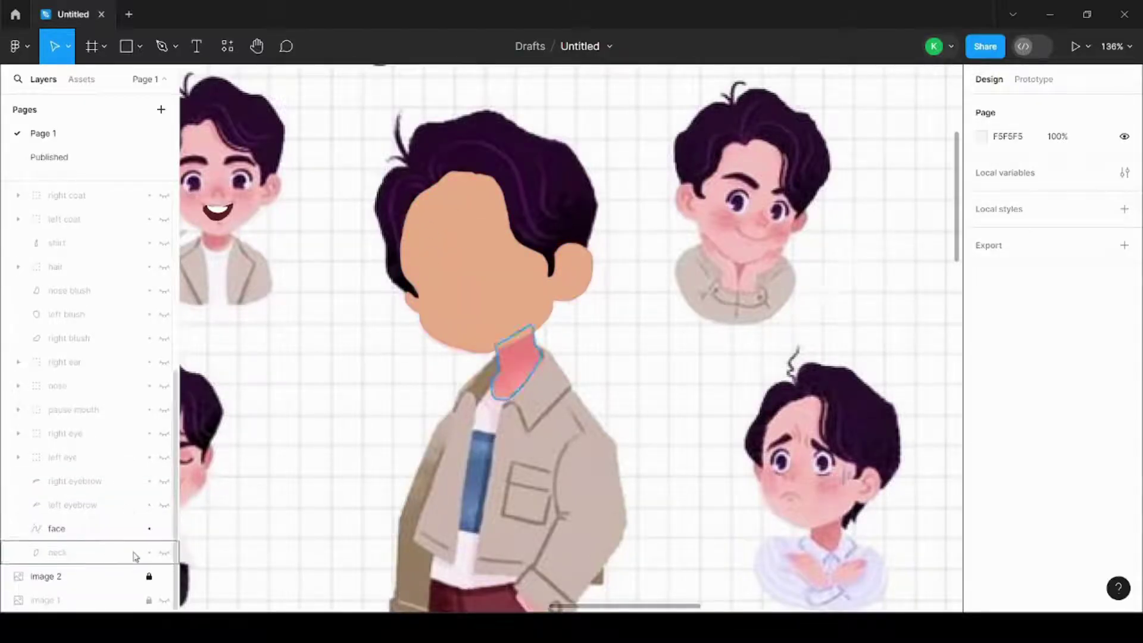
Show the neck, both eyebrows and the left eye over the reference
click(165, 554)
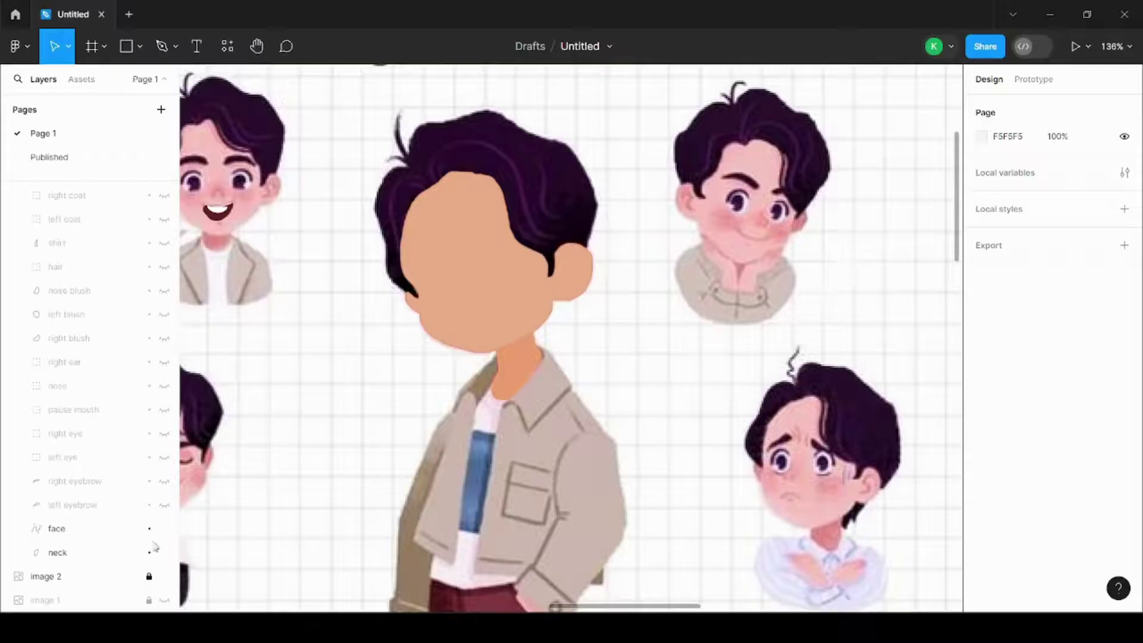
click(92, 536)
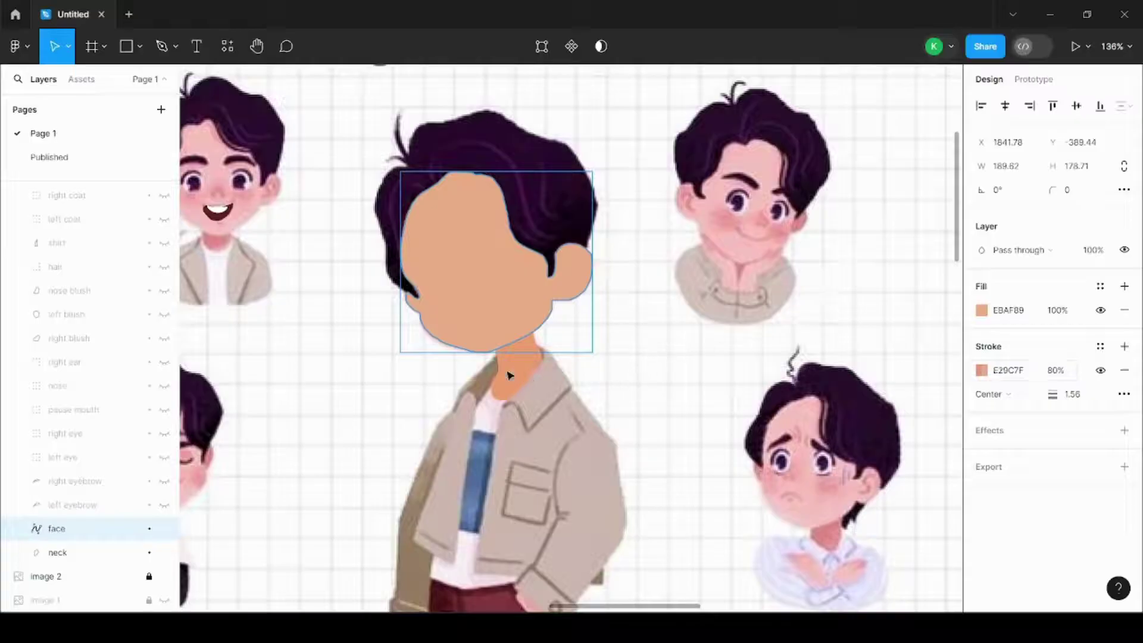
click(92, 554)
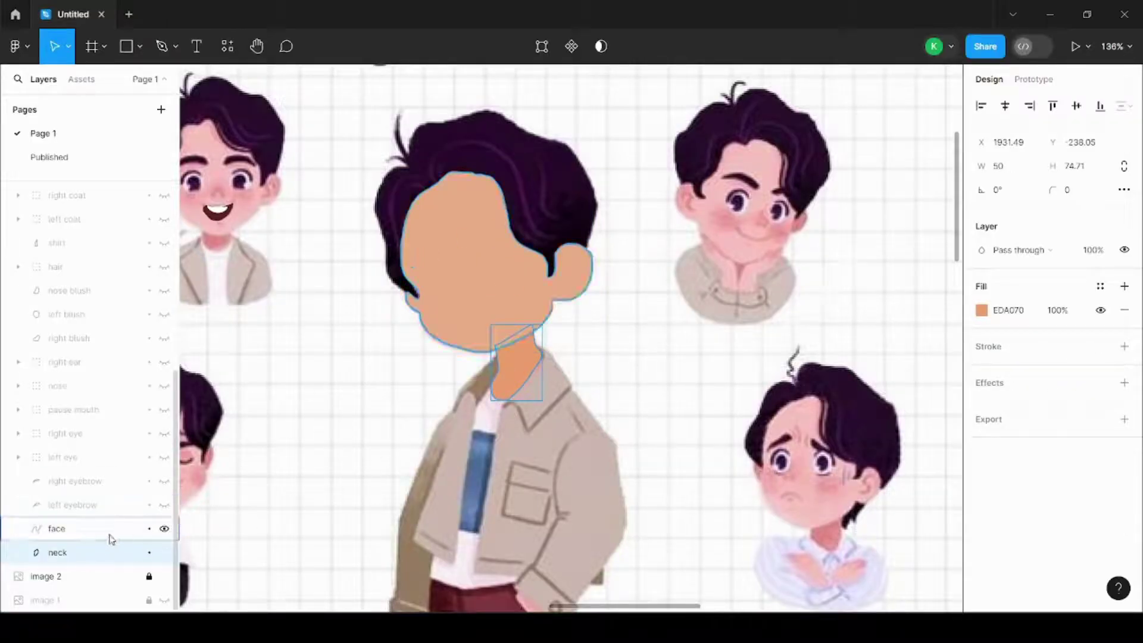
click(93, 506)
click(164, 506)
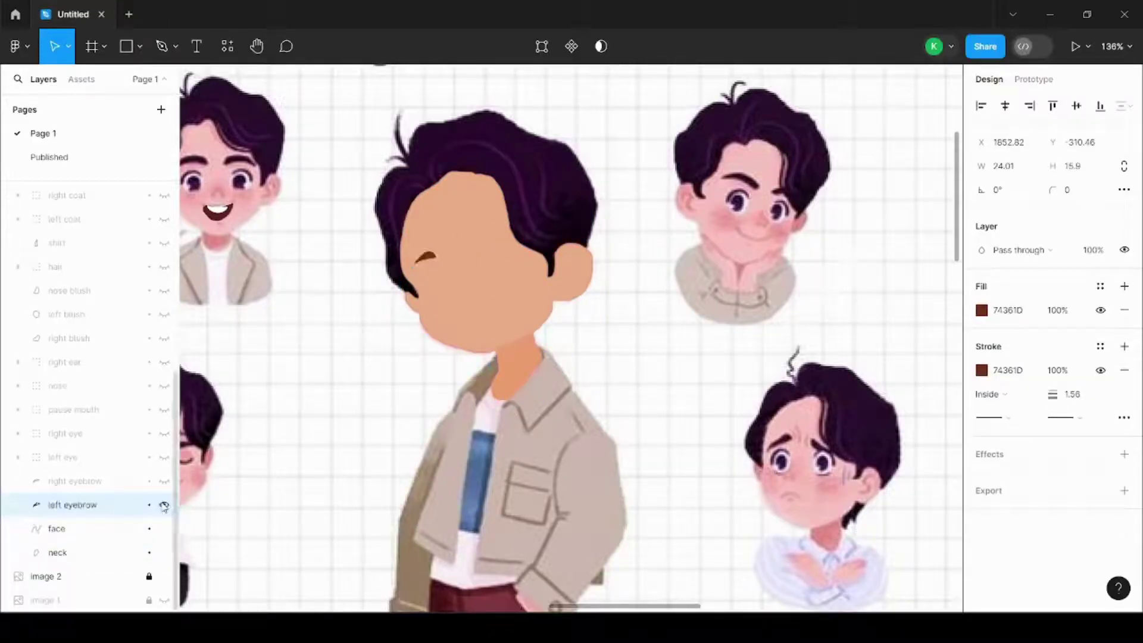
click(165, 481)
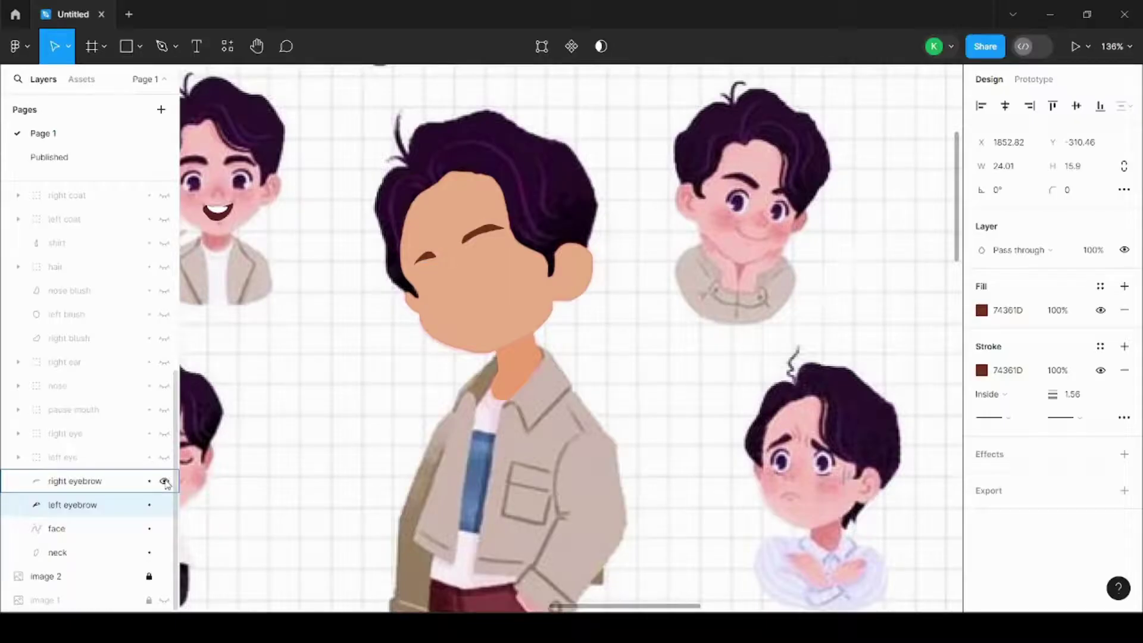
click(165, 457)
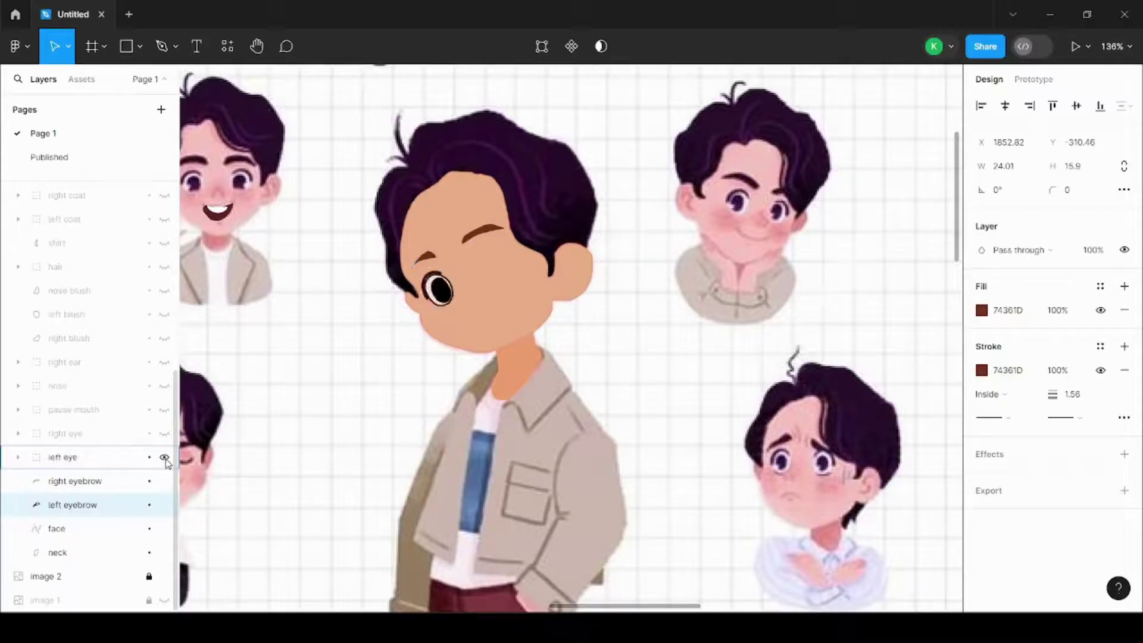
Check the left eye group's parts by hiding and restoring them
click(18, 457)
click(164, 480)
click(164, 505)
click(164, 529)
click(164, 480)
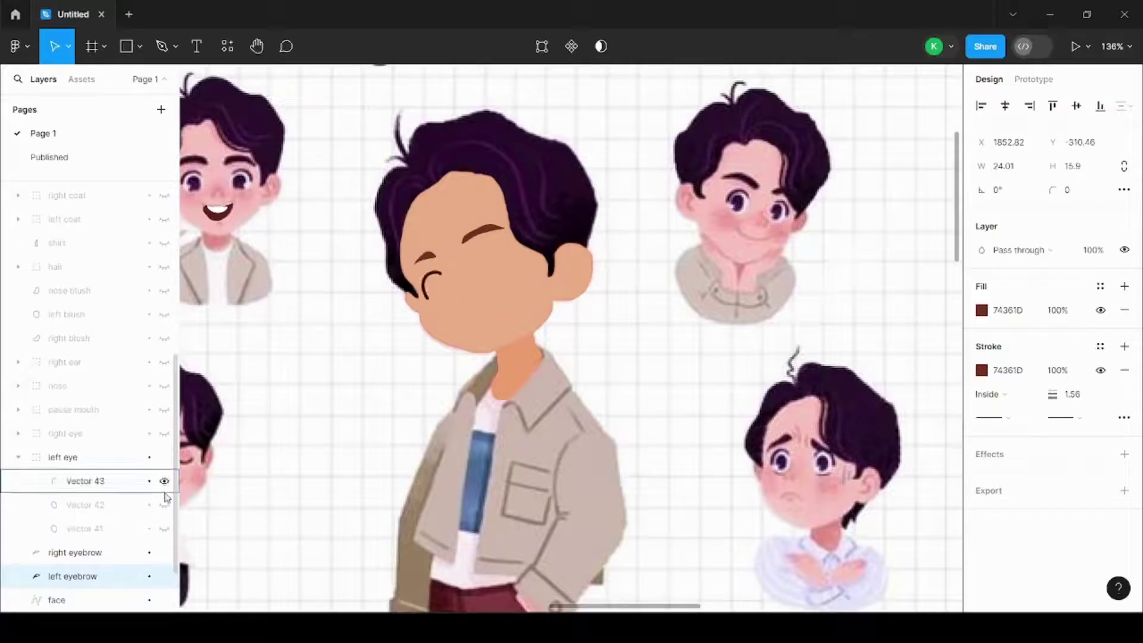
click(164, 504)
click(165, 528)
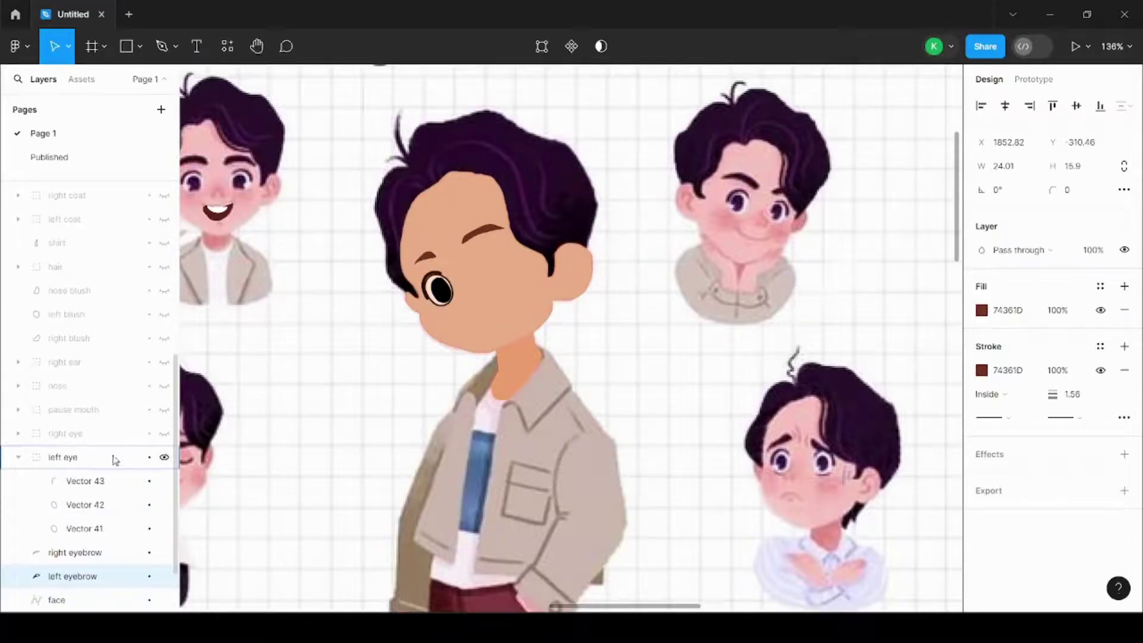
click(18, 457)
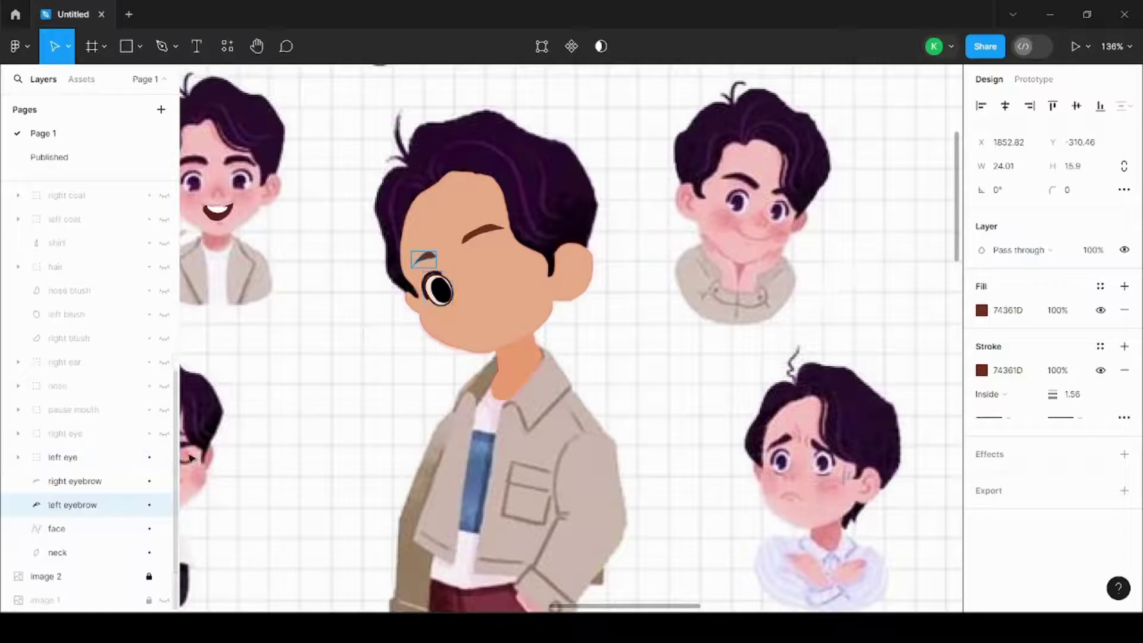
Show the right eye, pause mouth, nose, both coat pieces, shirt and hair
click(164, 433)
click(164, 409)
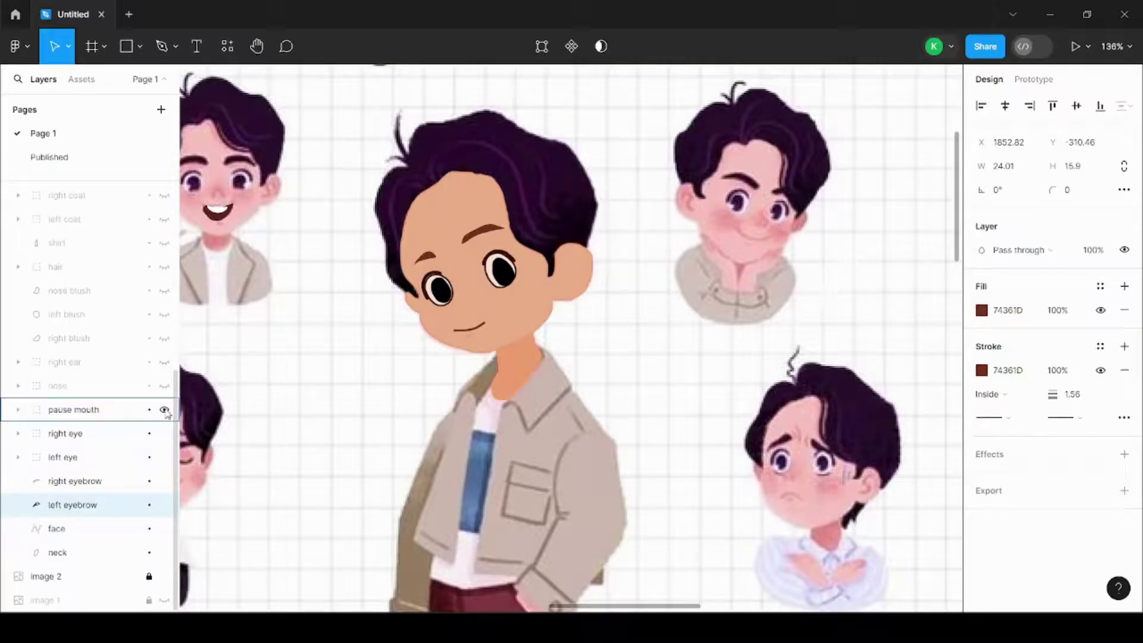
click(164, 386)
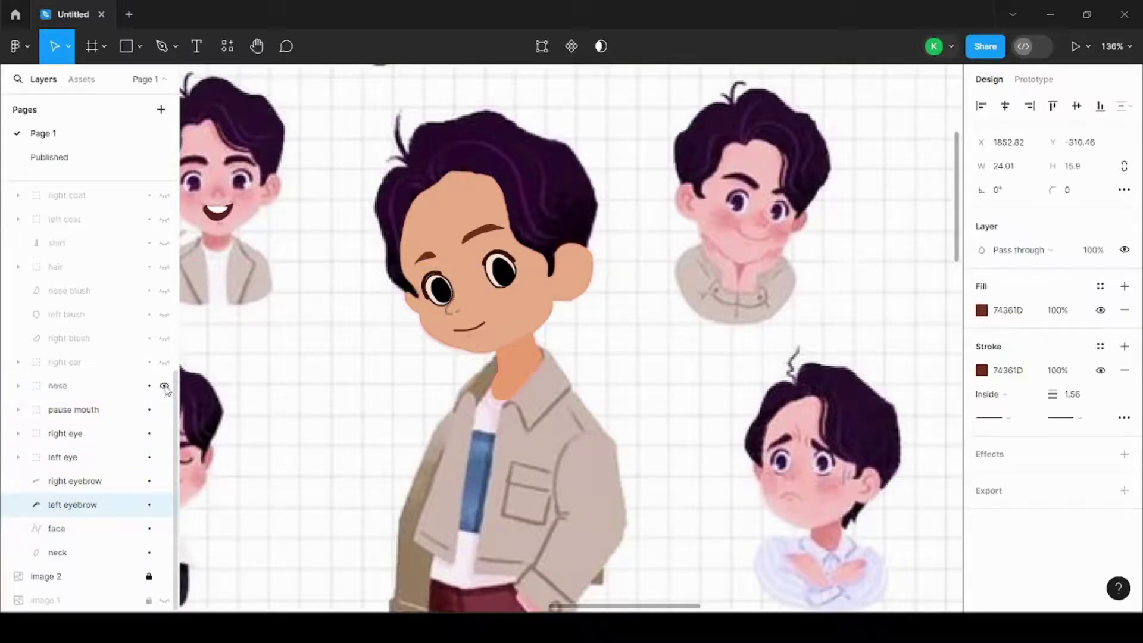
click(164, 196)
click(165, 219)
click(165, 243)
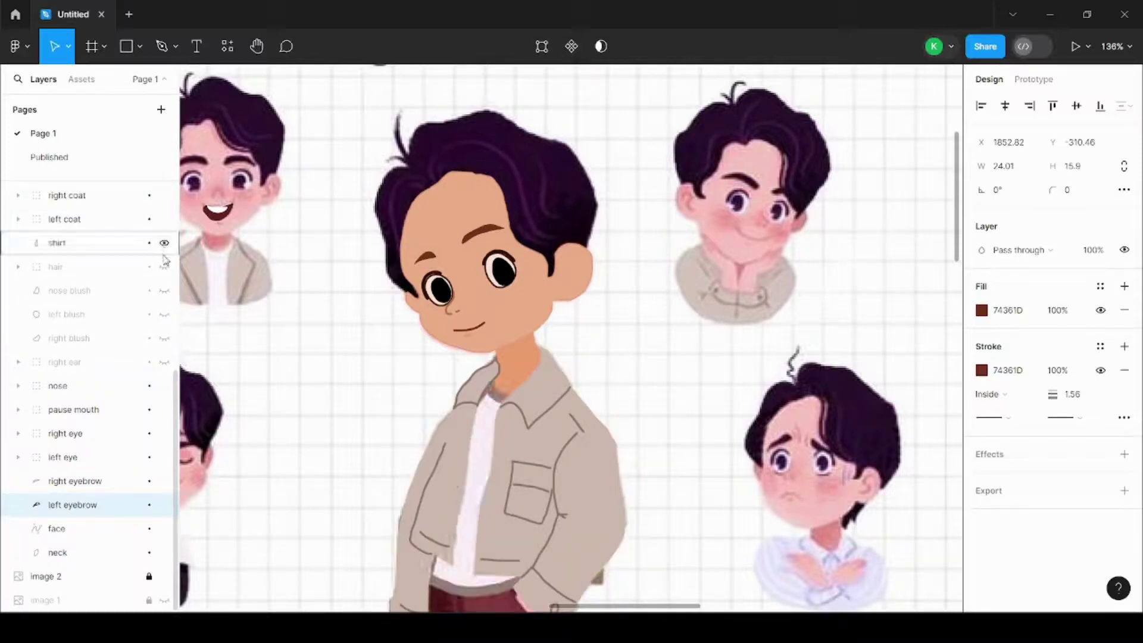
click(164, 266)
Show the nose blush, left and right blushes and right ear, then collapse the group
click(164, 291)
click(165, 314)
click(164, 338)
click(164, 362)
scroll(157, 384, up, 3)
scroll(122, 325, down, 1)
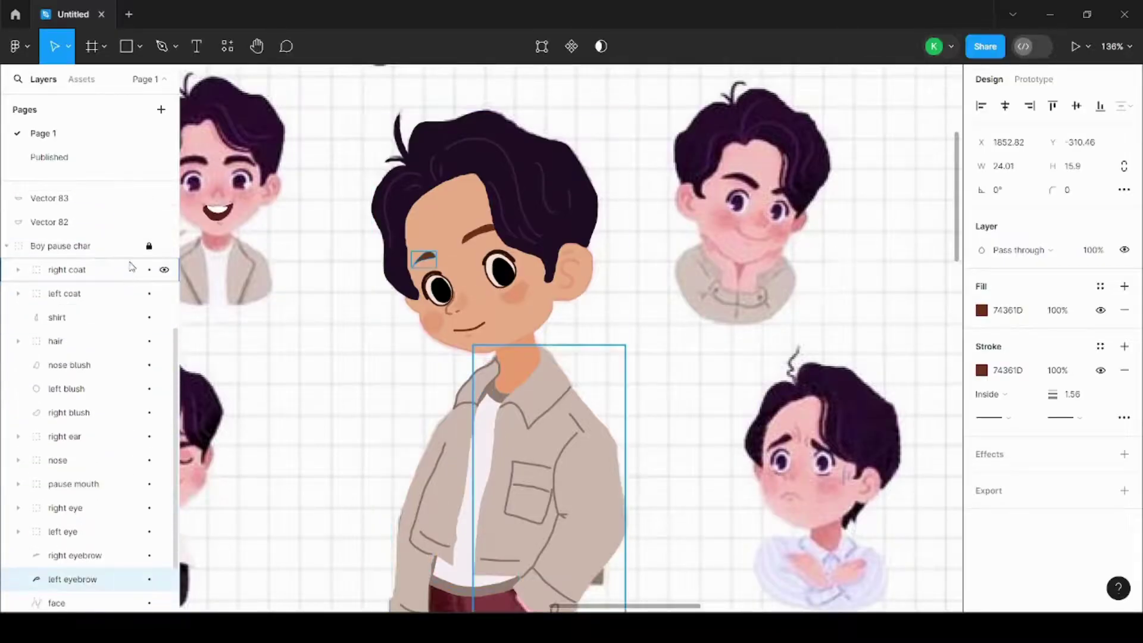
click(6, 246)
scroll(312, 258, down, 3)
scroll(312, 258, up, 3)
scroll(347, 210, down, 2)
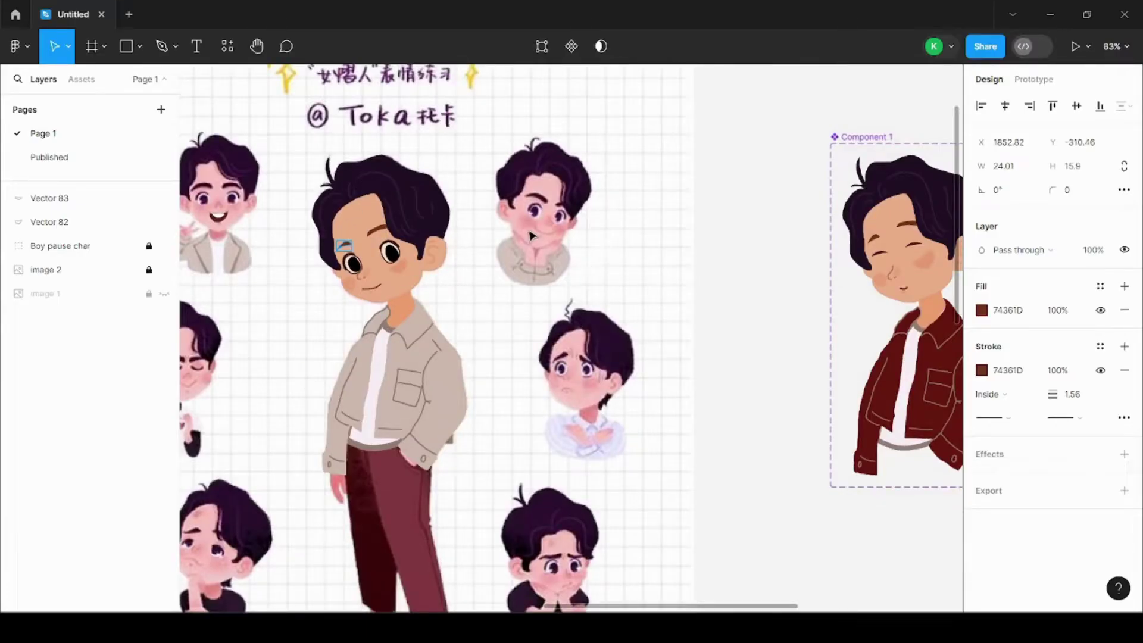
key(Escape)
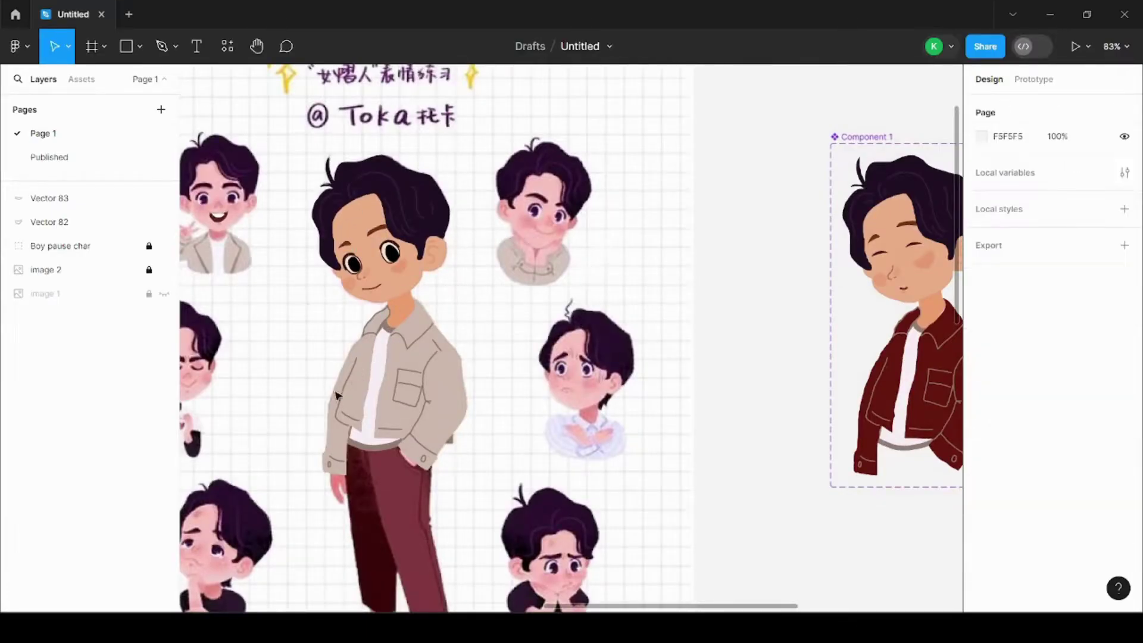
scroll(311, 309, up, 2)
scroll(311, 309, down, 3)
scroll(416, 304, up, 3)
scroll(426, 302, down, 1)
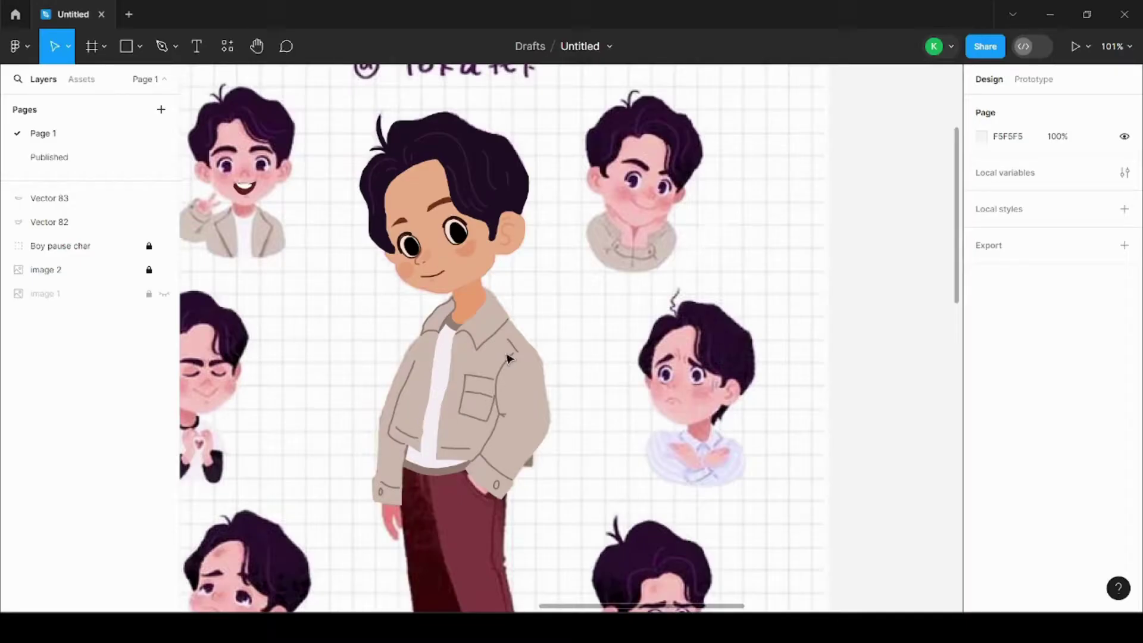
scroll(461, 349, down, 1)
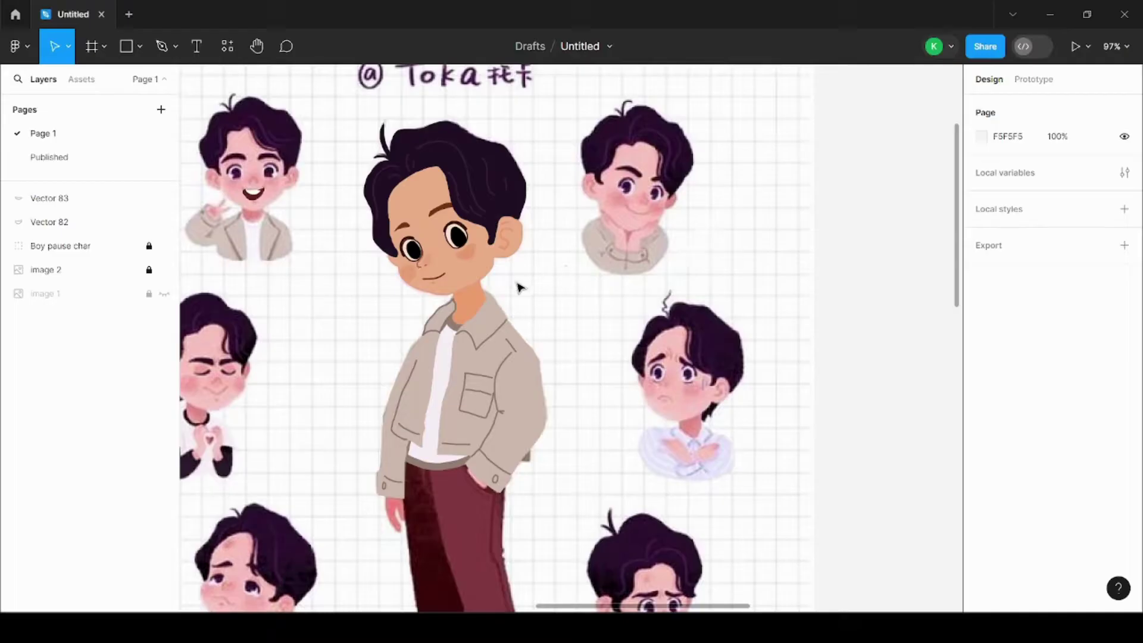
scroll(476, 303, down, 8)
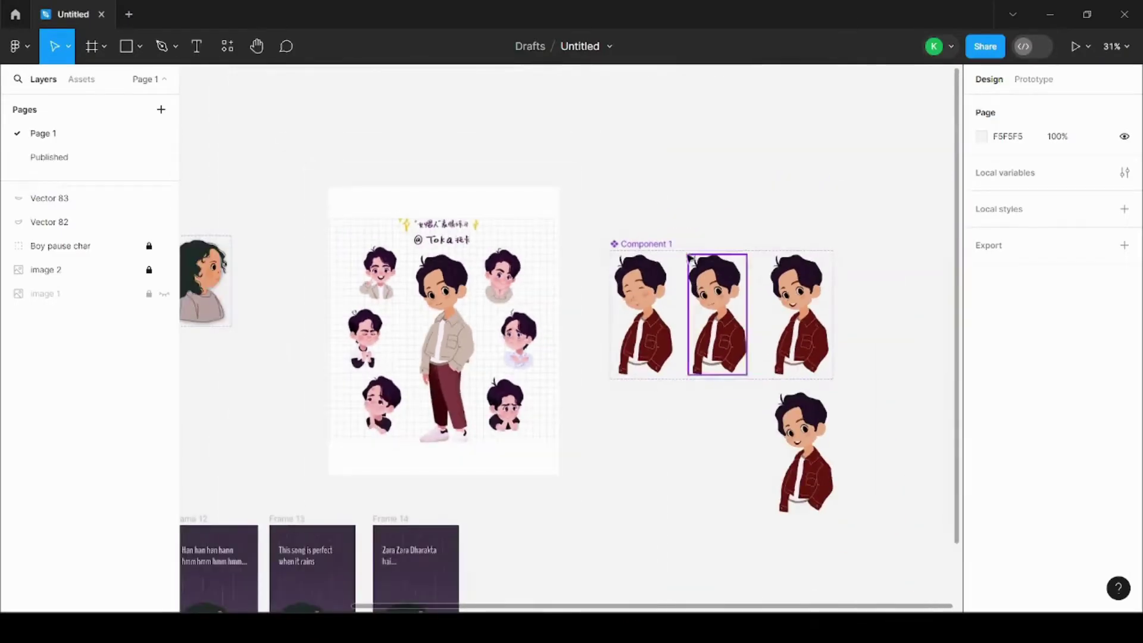
click(643, 247)
click(600, 204)
scroll(498, 233, up, 8)
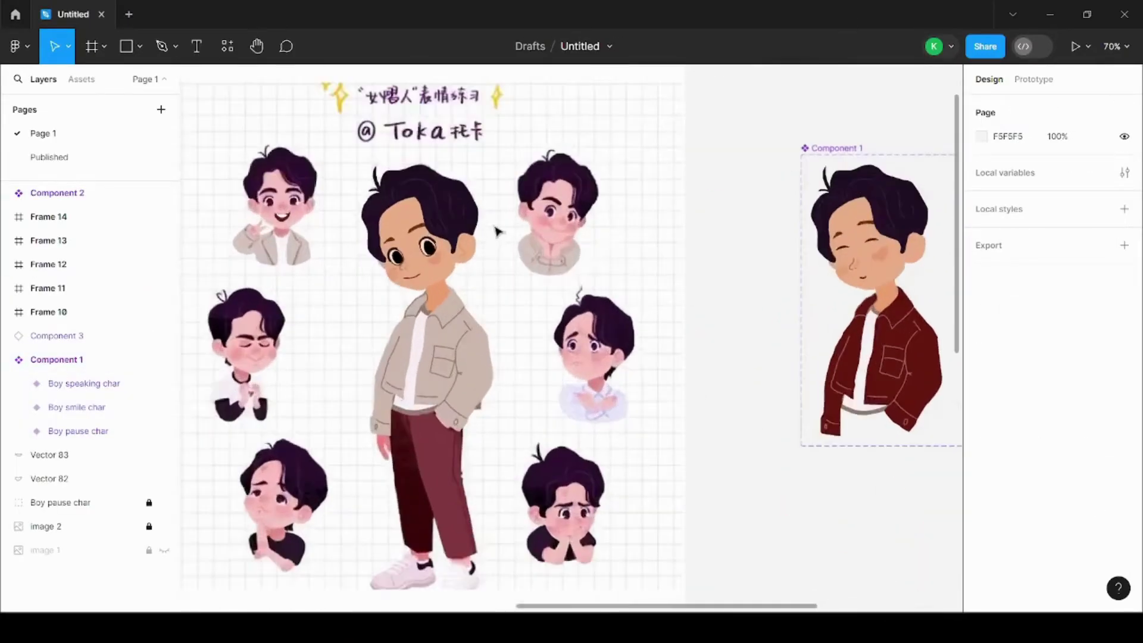
scroll(408, 279, down, 4)
scroll(374, 280, up, 5)
scroll(371, 197, down, 1)
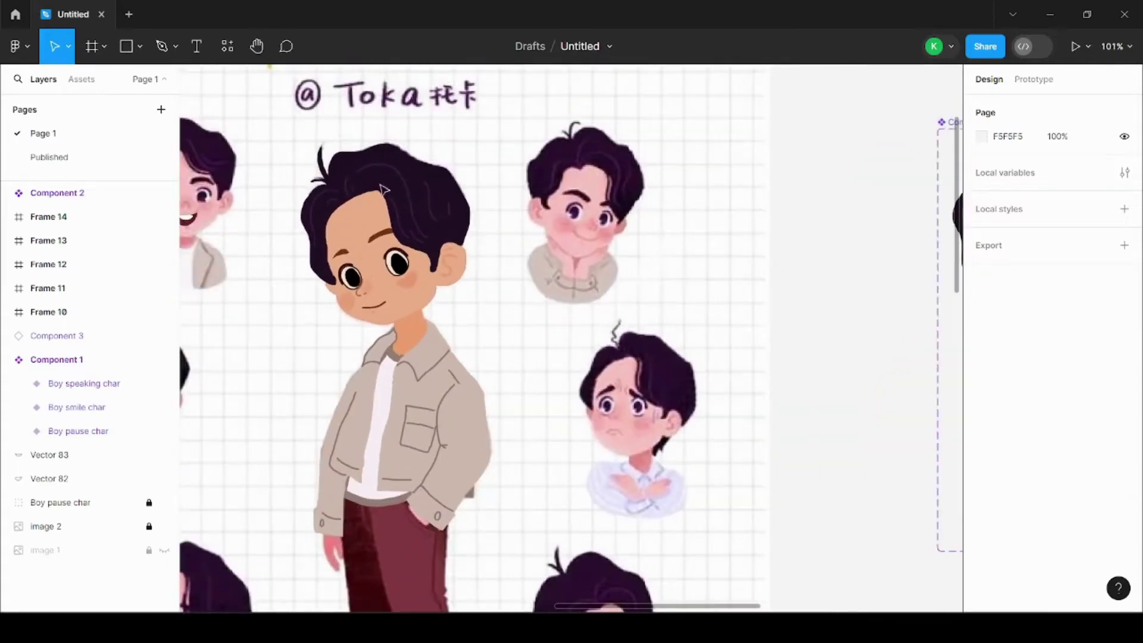
scroll(285, 488, down, 4)
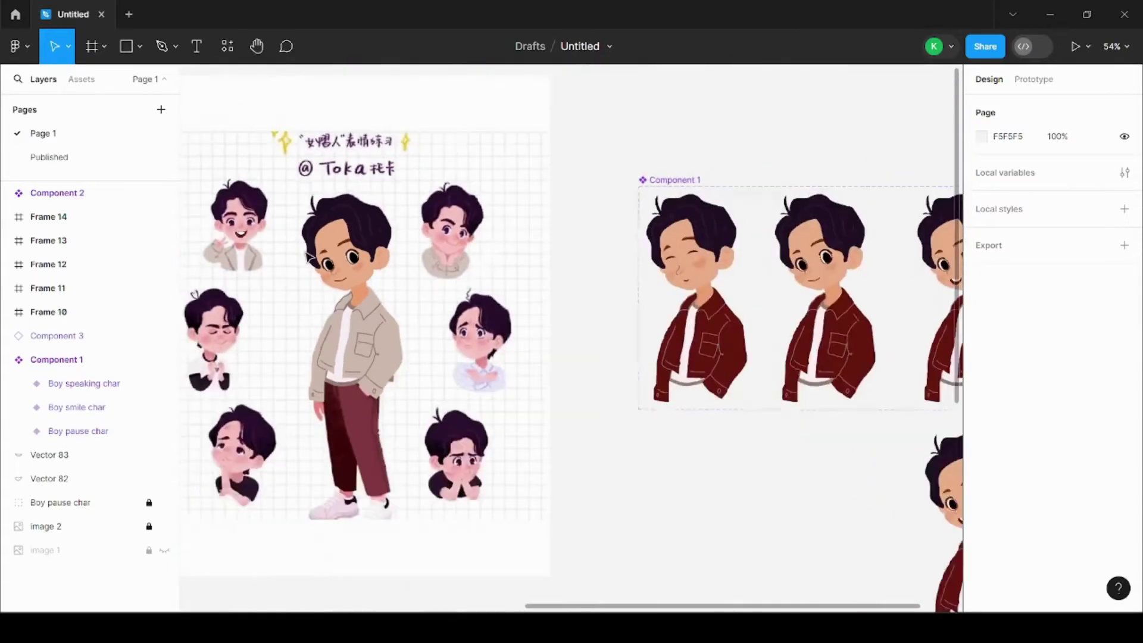
scroll(384, 345, up, 6)
scroll(416, 339, down, 3)
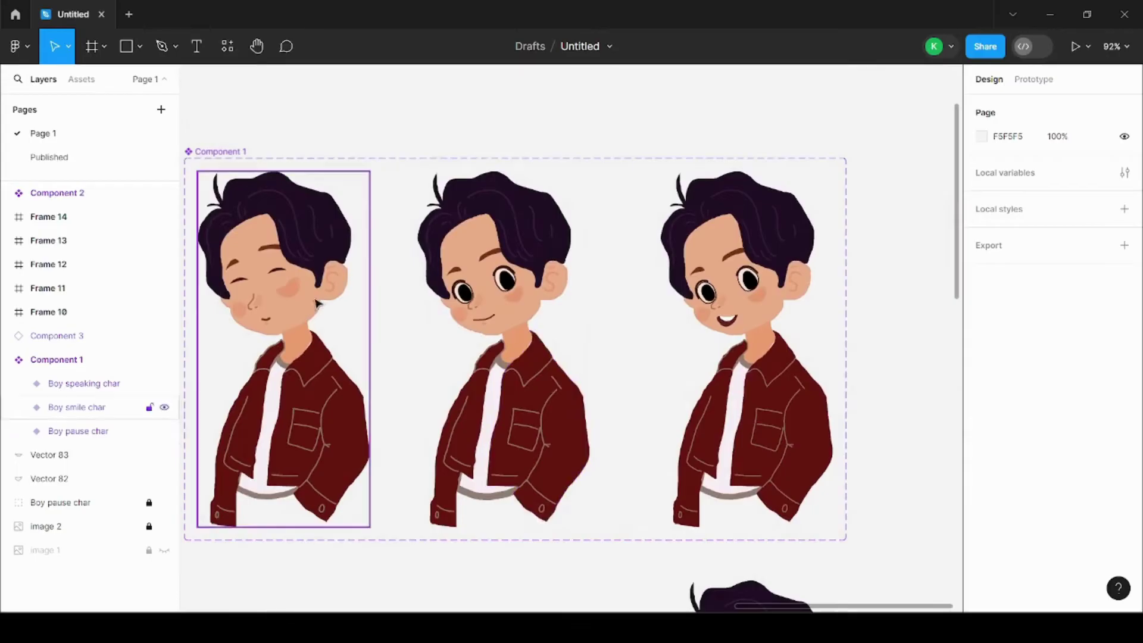
scroll(428, 333, up, 1)
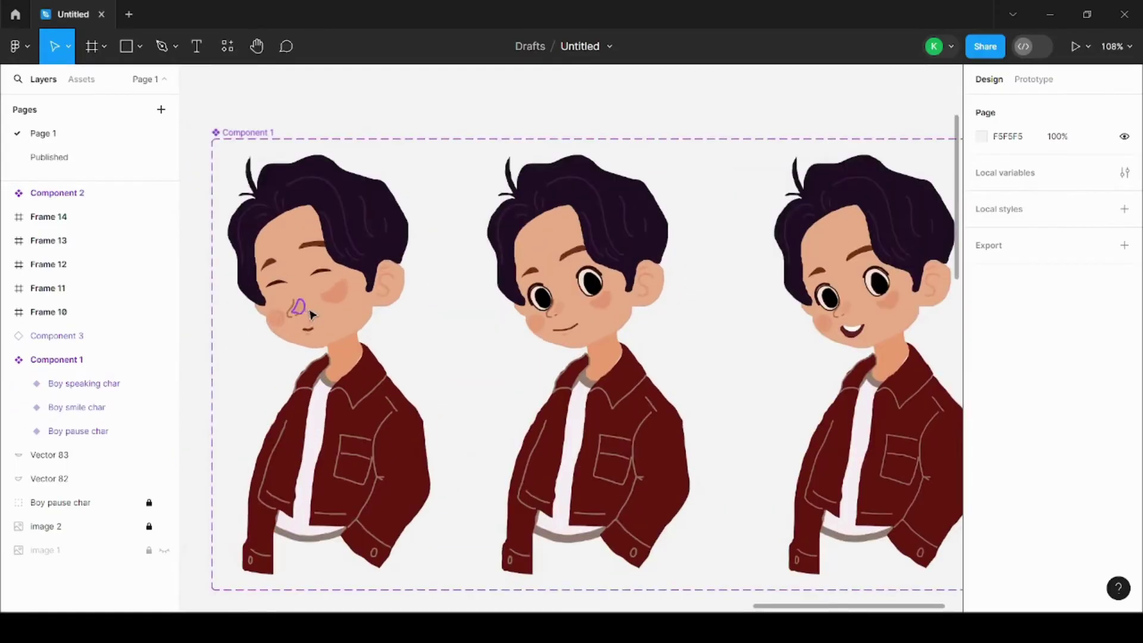
scroll(476, 267, down, 4)
scroll(466, 253, up, 5)
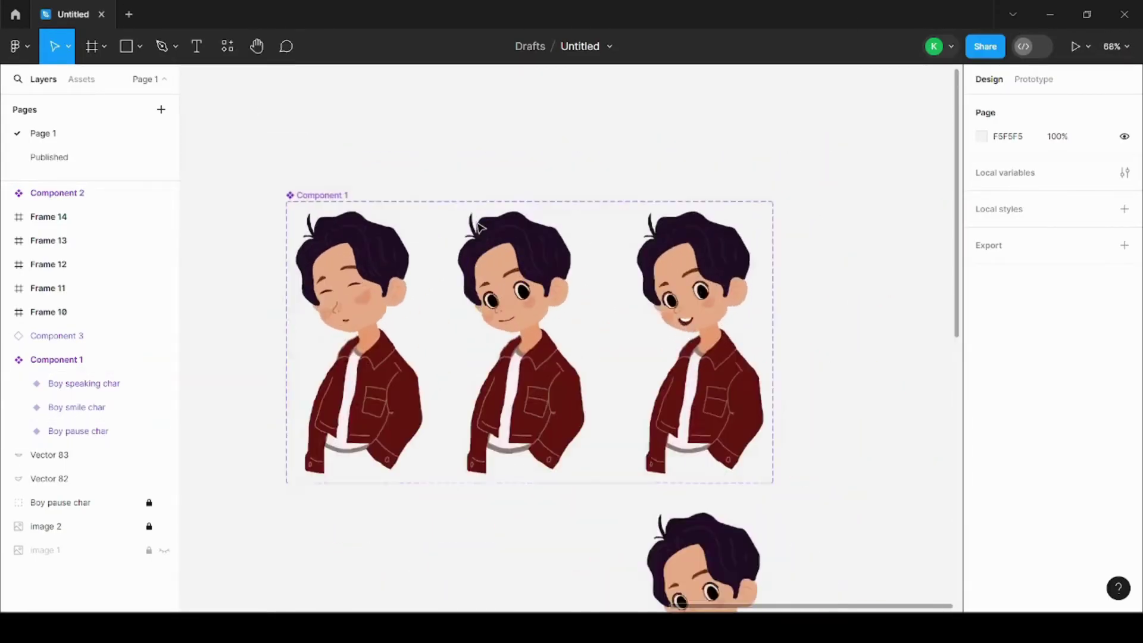
scroll(595, 199, down, 1)
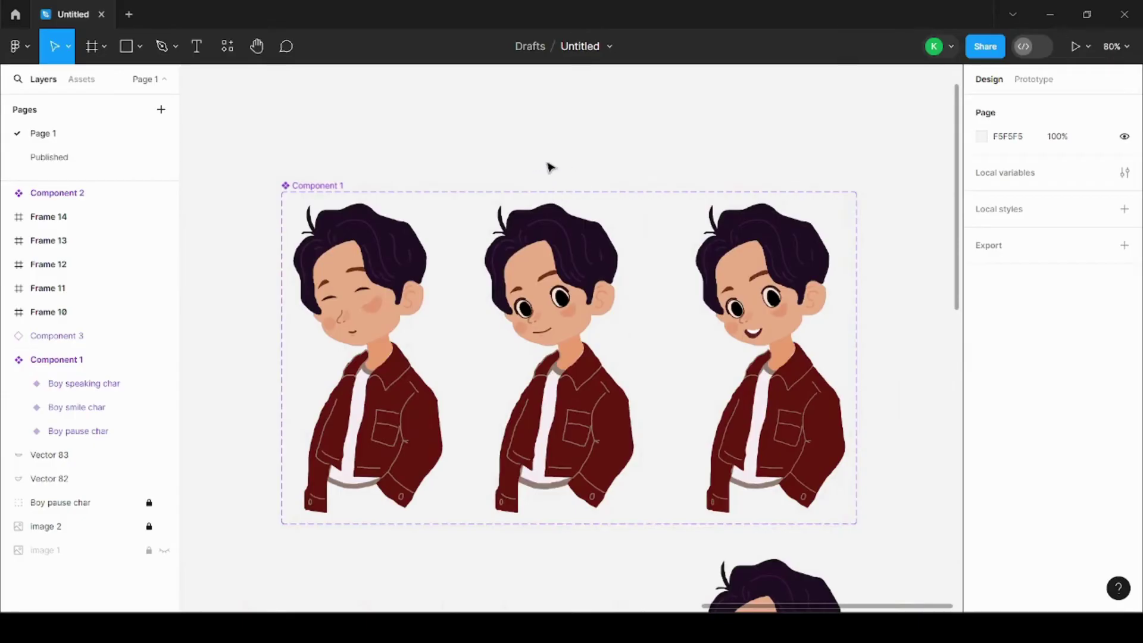